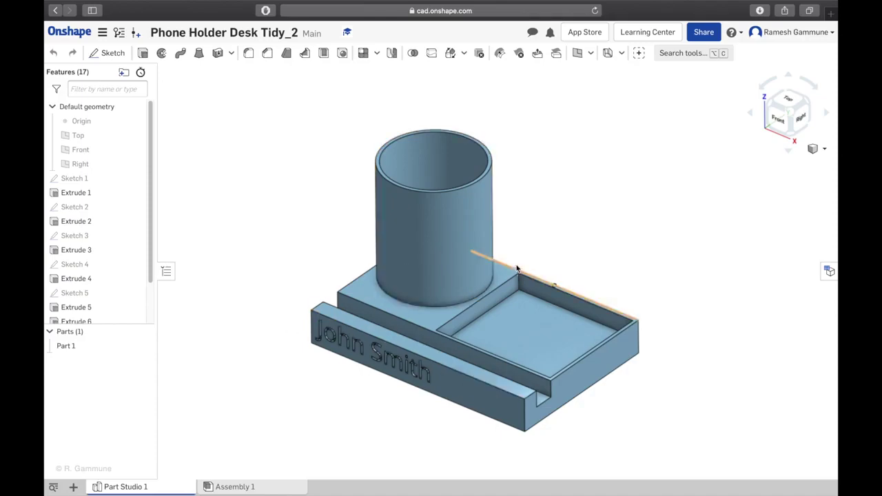
Examine the dimensioned views in phone holder drawing.pdf in Preview and return to the Onshape model in Safari.
key("ctrl+Up")
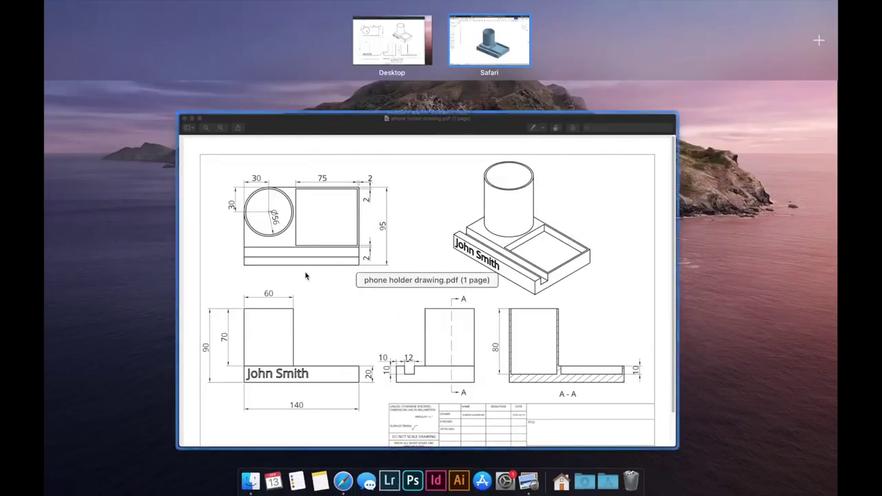
left_click(305, 276)
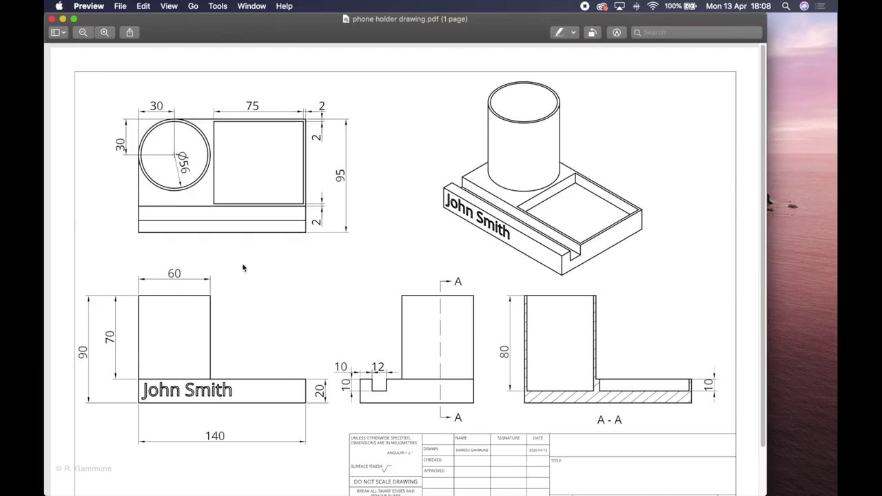
key("ctrl+Up")
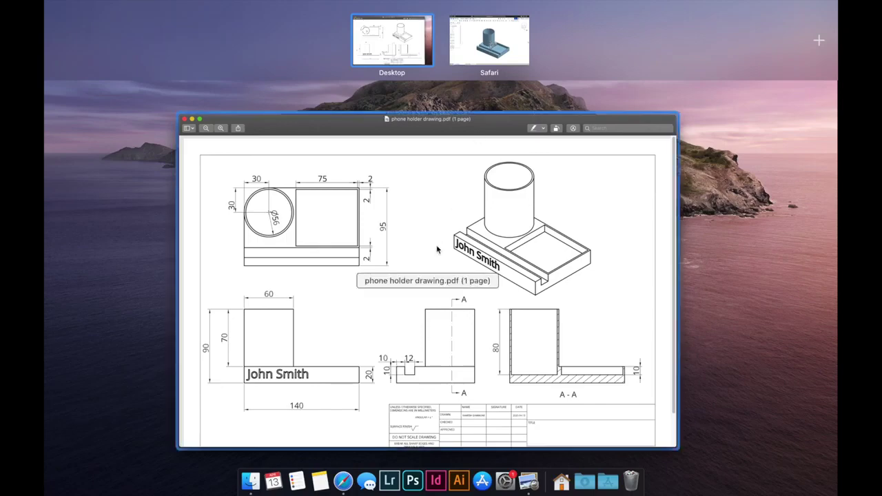
left_click(437, 250)
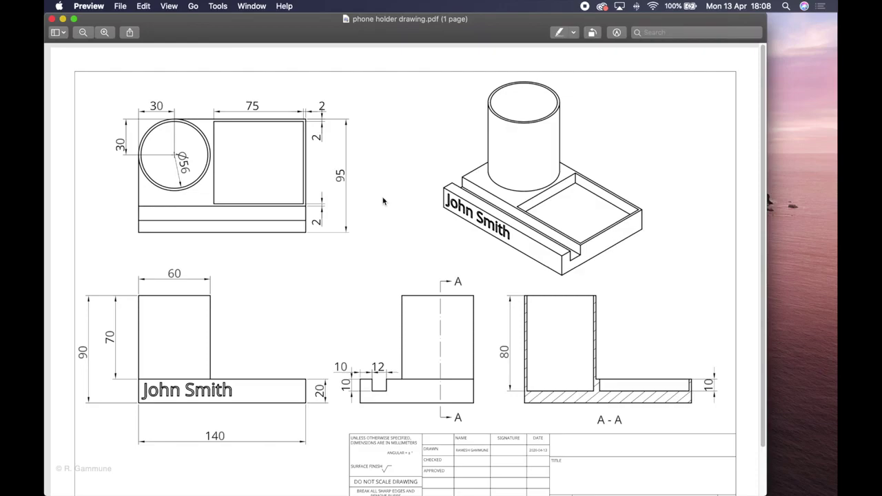
key("ctrl+Up")
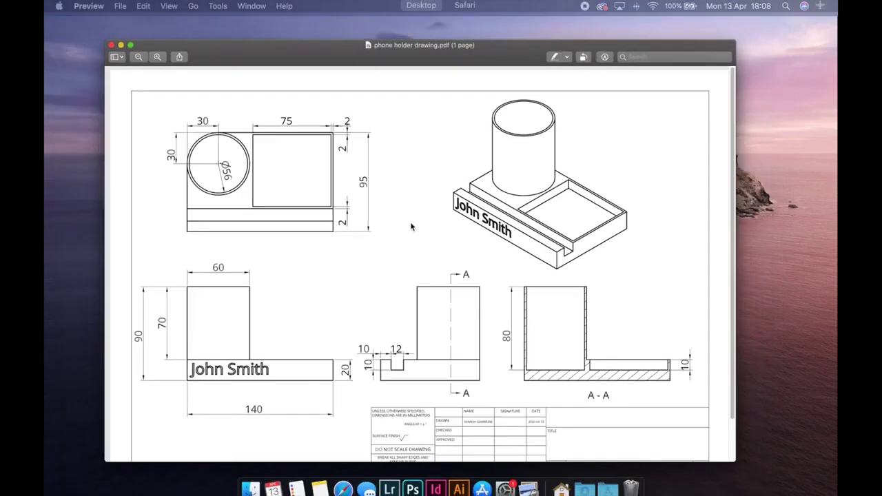
mouse_move(508, 7)
left_click(501, 47)
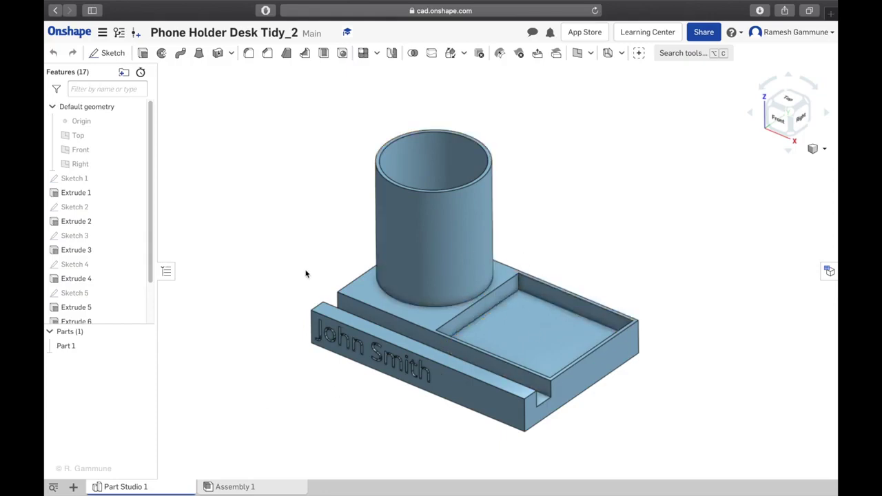
Inspect the desk tidy model from several angles, including its engraved front face, and look through its feature list.
right_click_drag(306, 274, 322, 289)
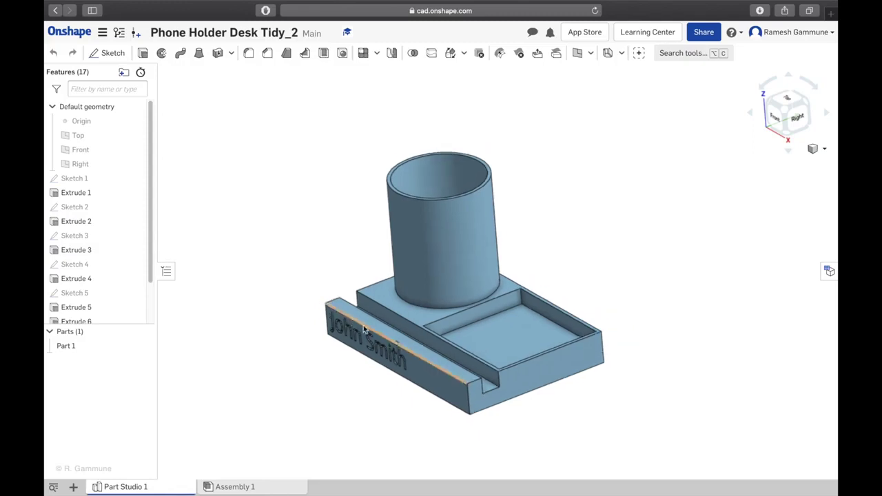
right_click_drag(391, 386, 416, 378)
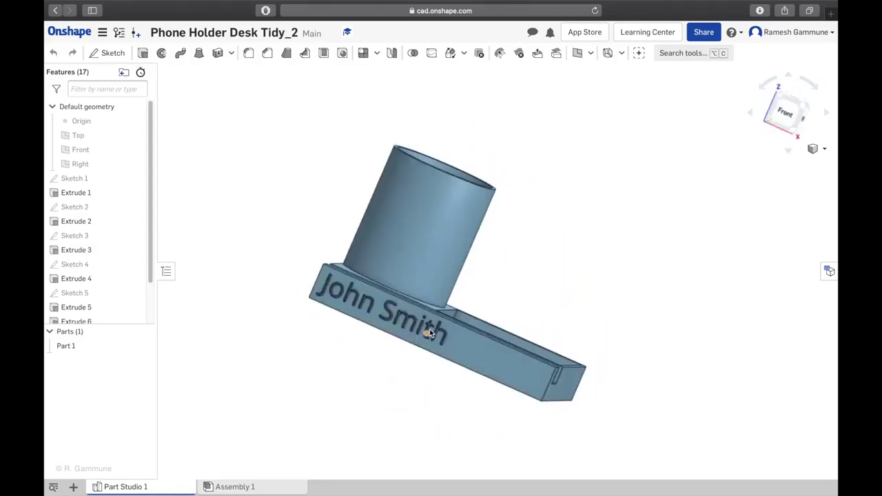
right_click_drag(296, 144, 262, 172)
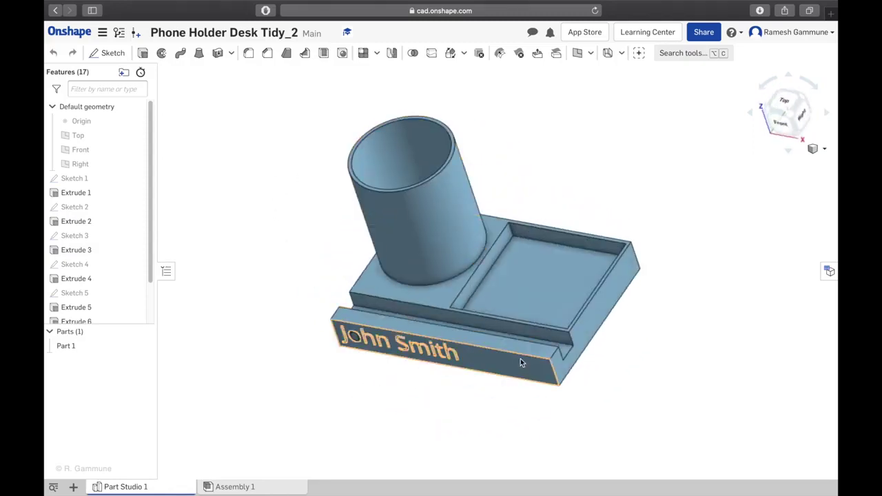
mouse_move(521, 364)
right_mouse_down()
mouse_move(462, 356)
mouse_move(517, 359)
mouse_move(476, 348)
right_mouse_up()
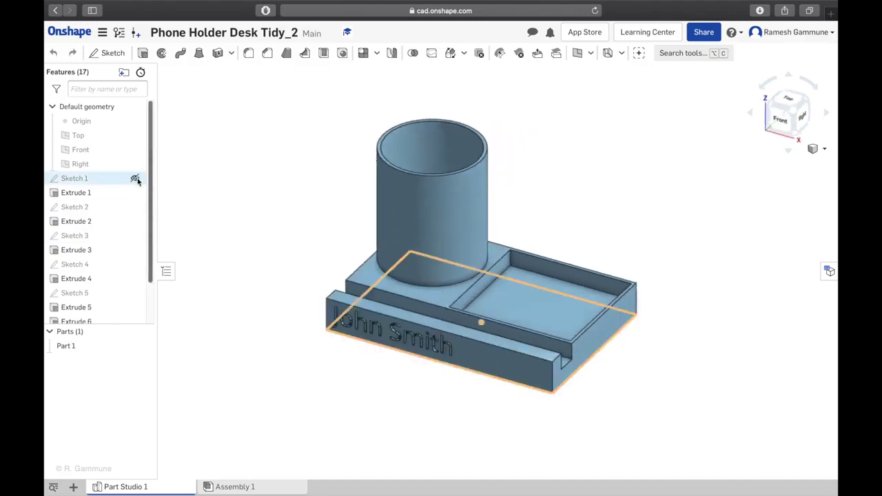
scroll(136, 190, "down", 2)
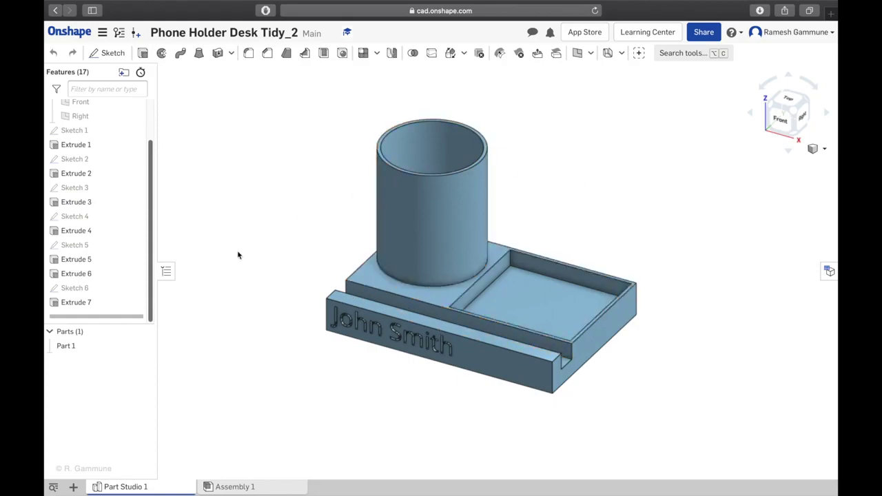
Review the dimensions and title block of phone holder drawing.pdf in Preview and return to the Onshape model in Safari.
key("ctrl+Up")
left_click(329, 221)
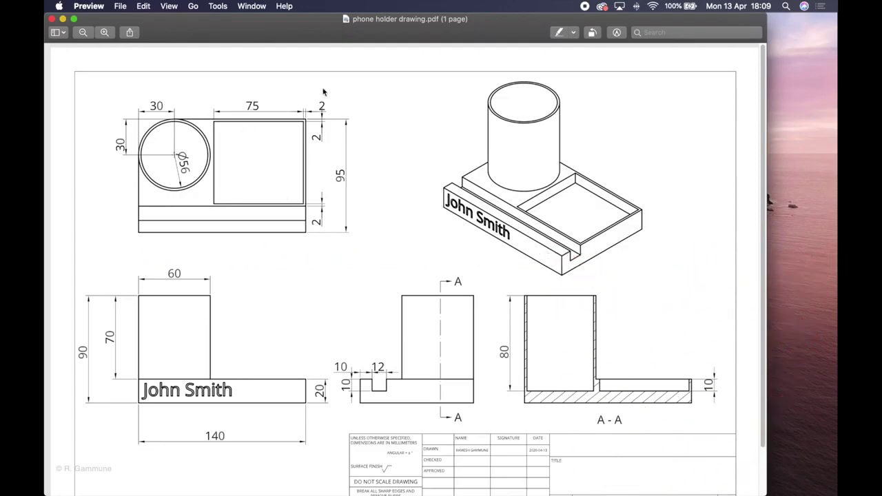
scroll(335, 92, "down", 3)
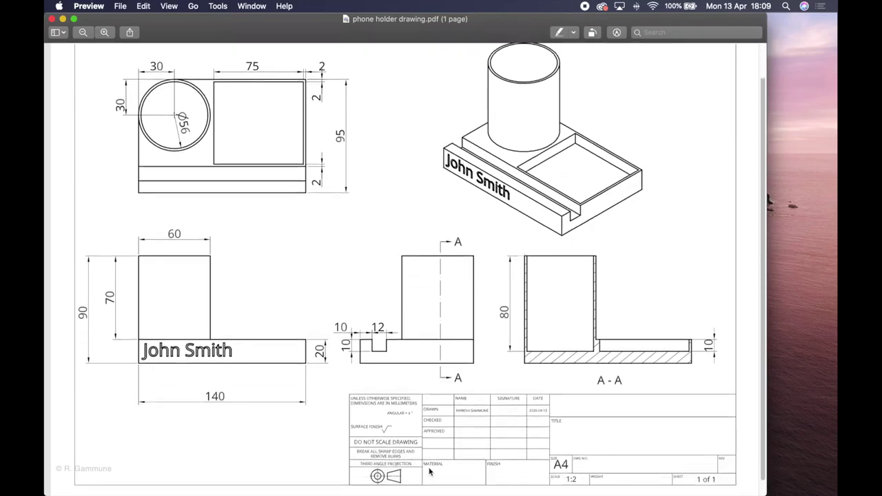
scroll(388, 462, "up", 3)
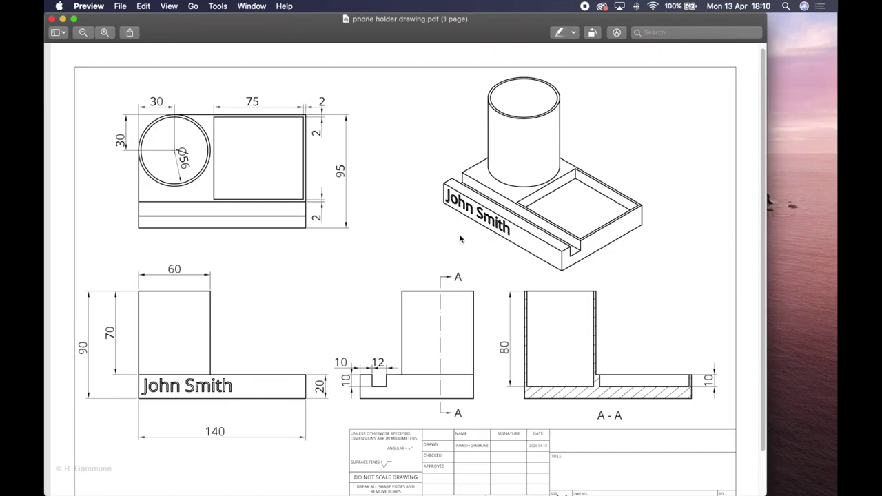
key("ctrl+Right")
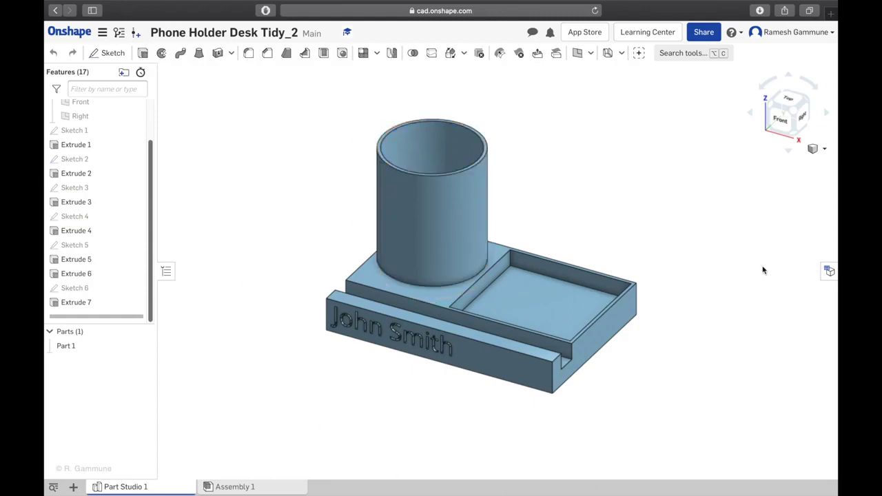
Create a blank A4 drawing from a custom ISO template with millimetres, third angle projection, border, title block and no views, dismissing view insertion.
left_click(74, 487)
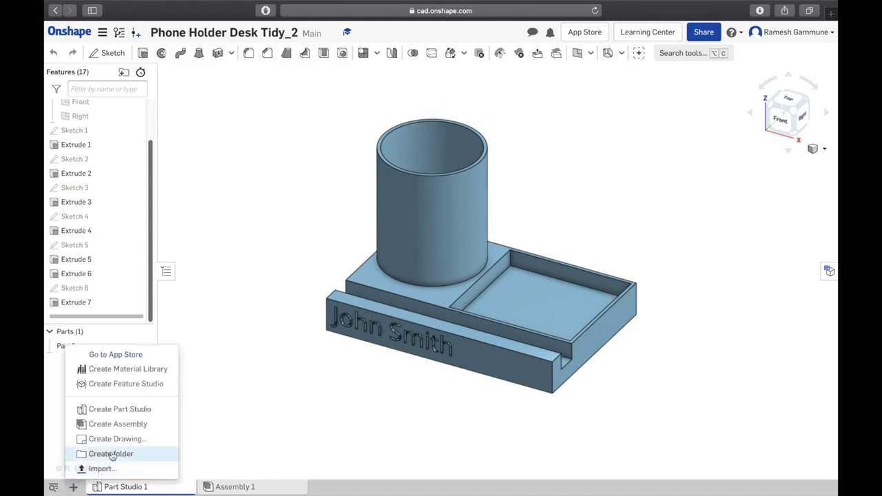
left_click(162, 444)
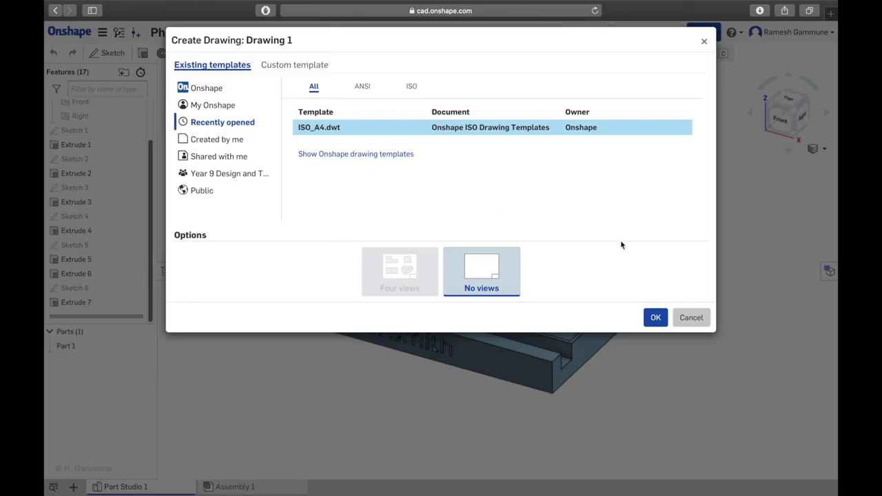
left_click(308, 71)
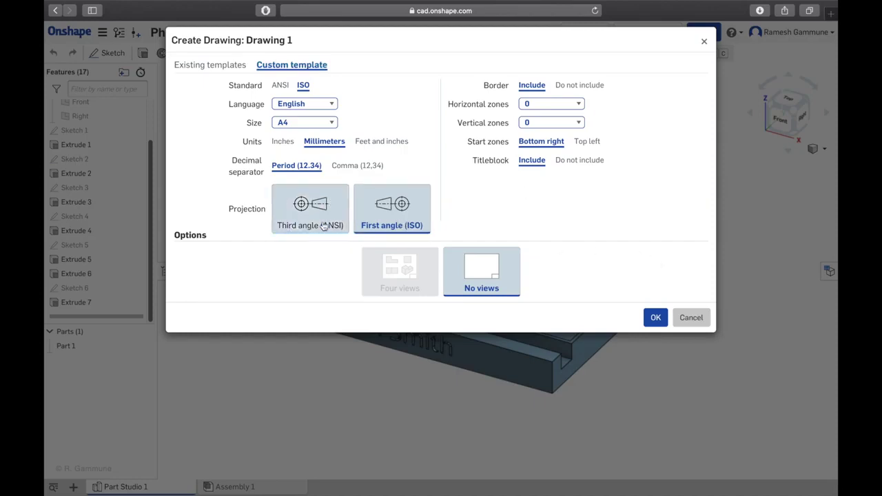
left_click(339, 208)
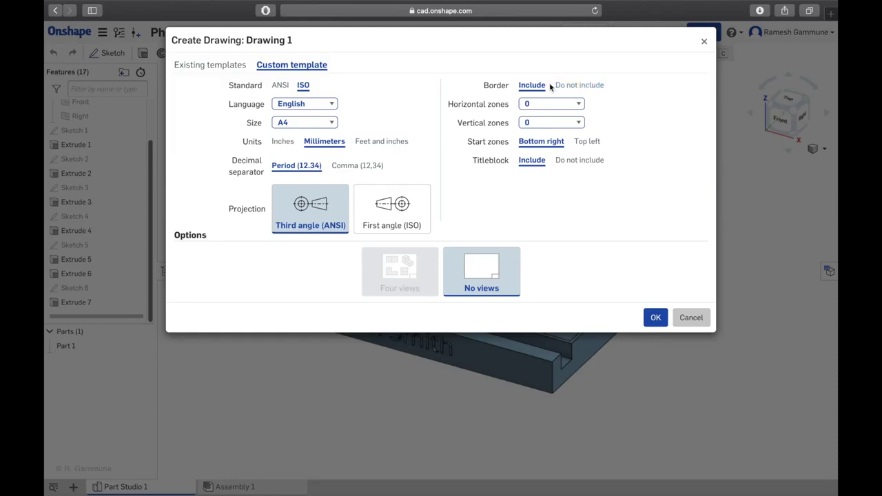
left_click(560, 86)
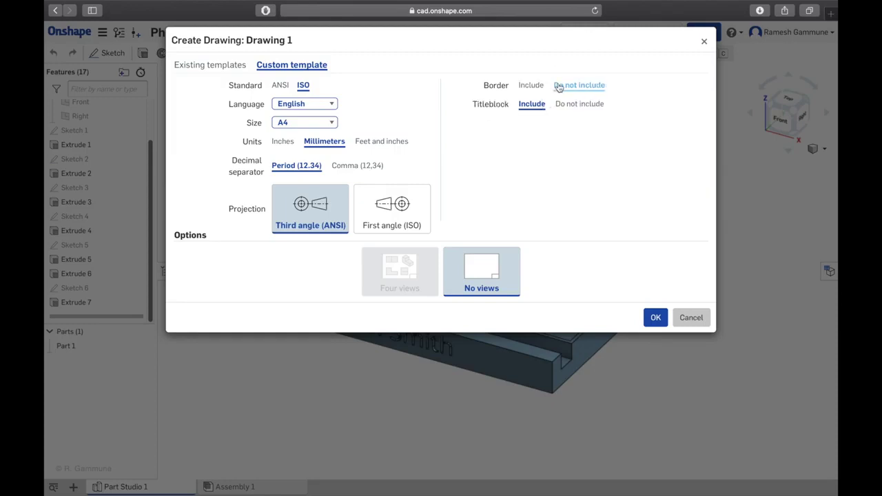
left_click(656, 320)
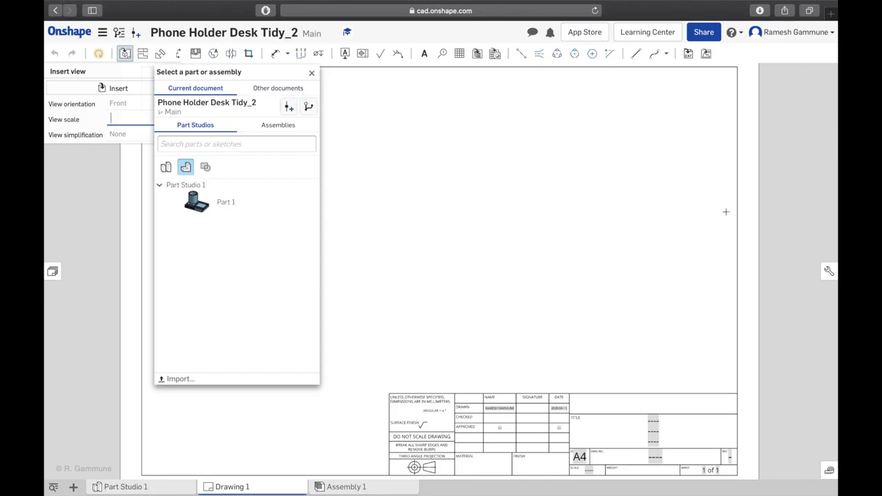
left_click(312, 74)
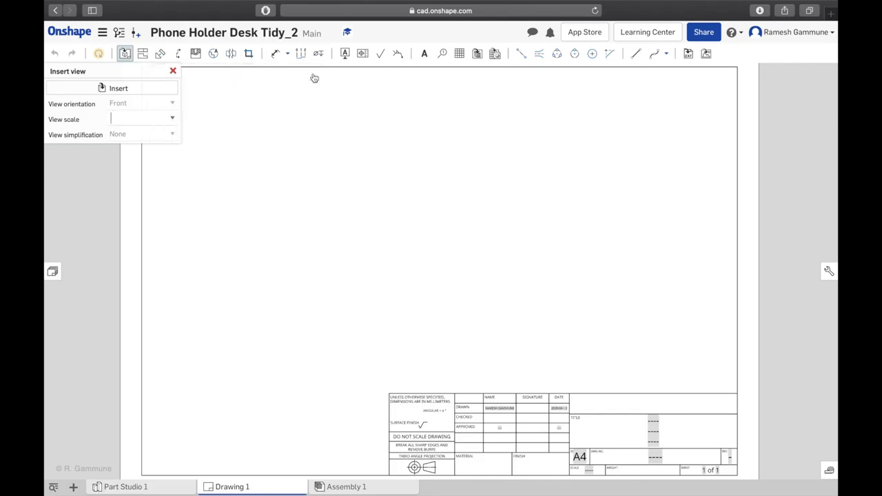
left_click(173, 72)
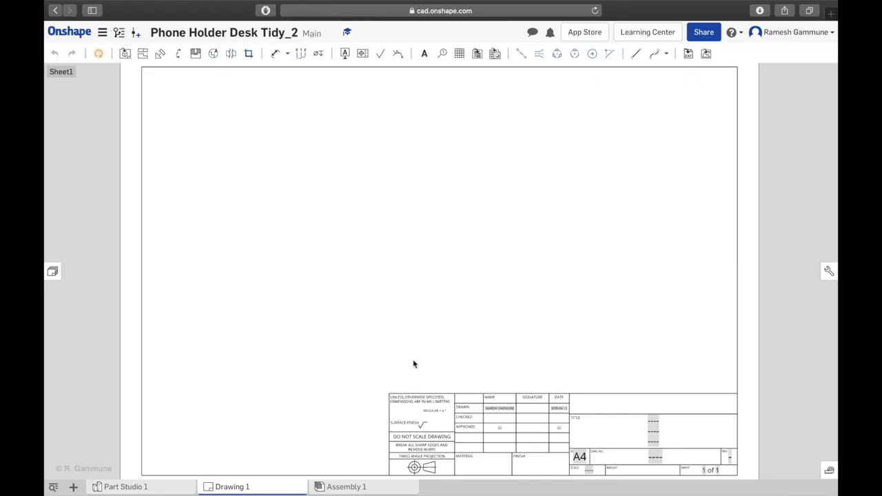
scroll(418, 378, "up", 1)
scroll(418, 368, "down", 4)
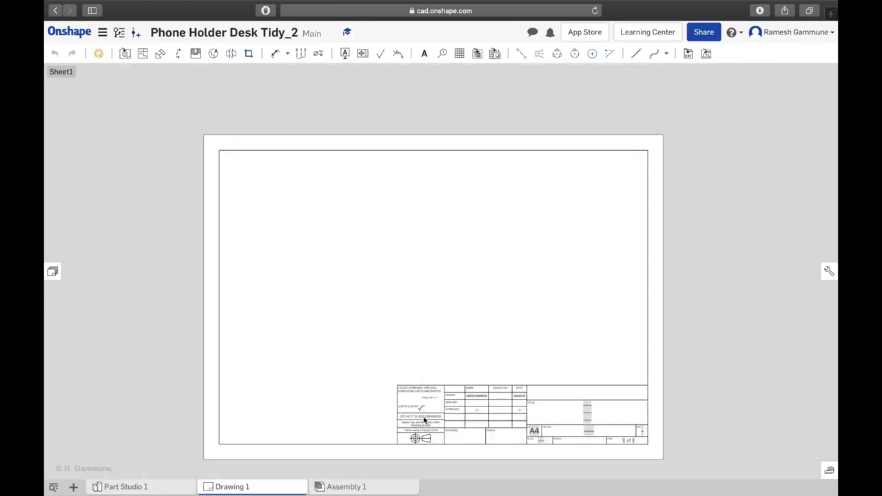
scroll(424, 420, "down", 1)
scroll(400, 424, "up", 3)
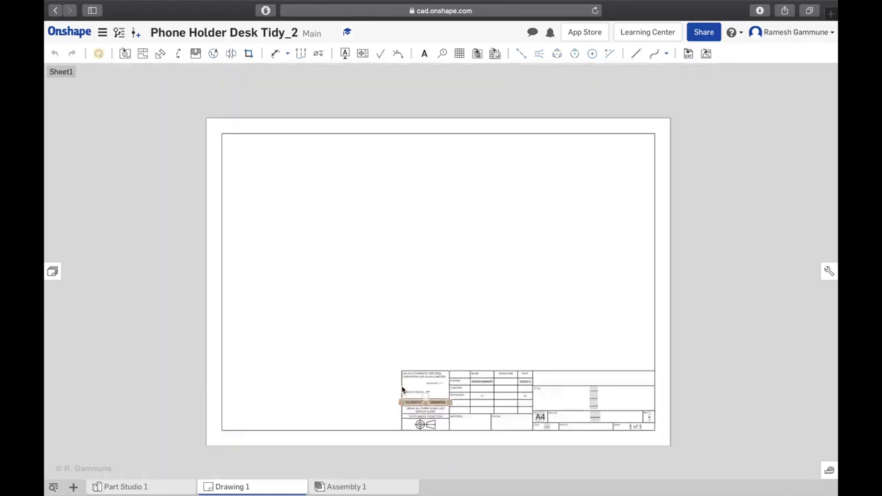
left_click(127, 488)
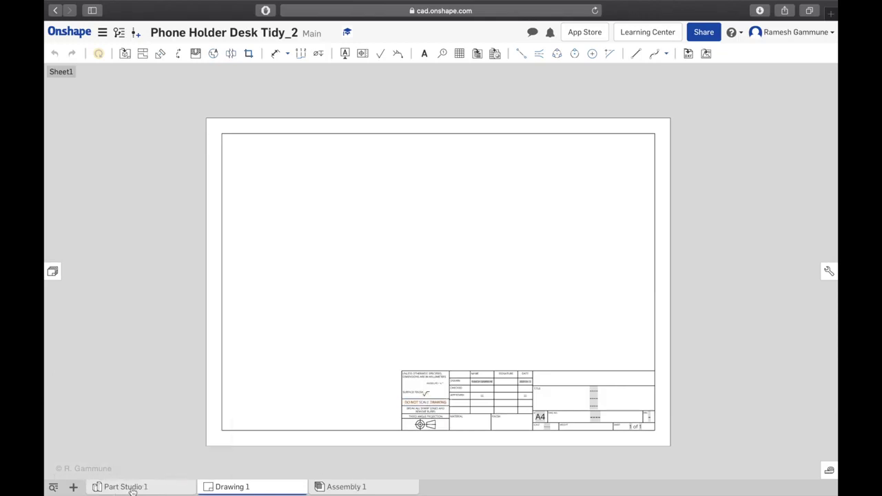
left_click(233, 487)
Delete the lowest of the three placeholder lines in the title block's TITLE field.
scroll(614, 441, "up", 5)
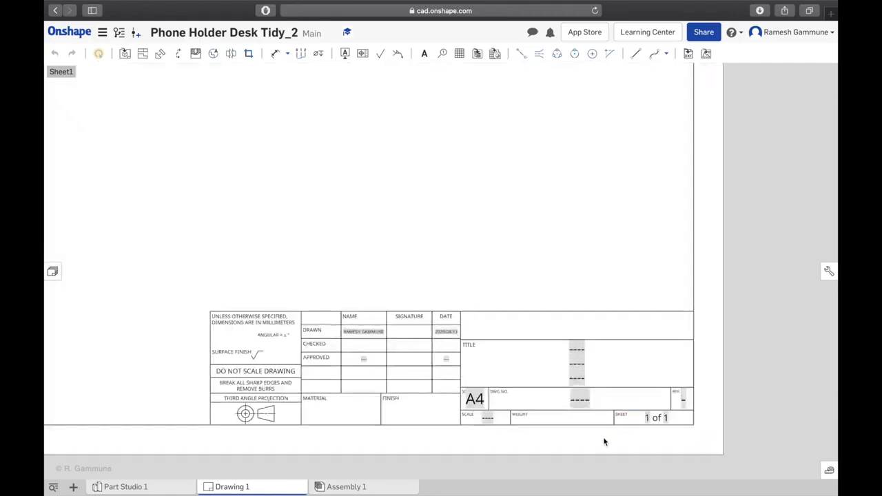
scroll(604, 442, "up", 1)
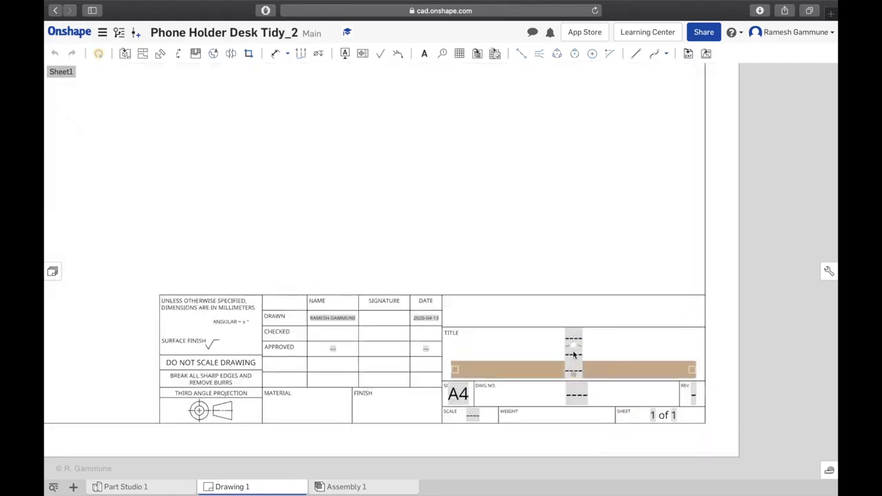
left_click(573, 355)
key("Delete")
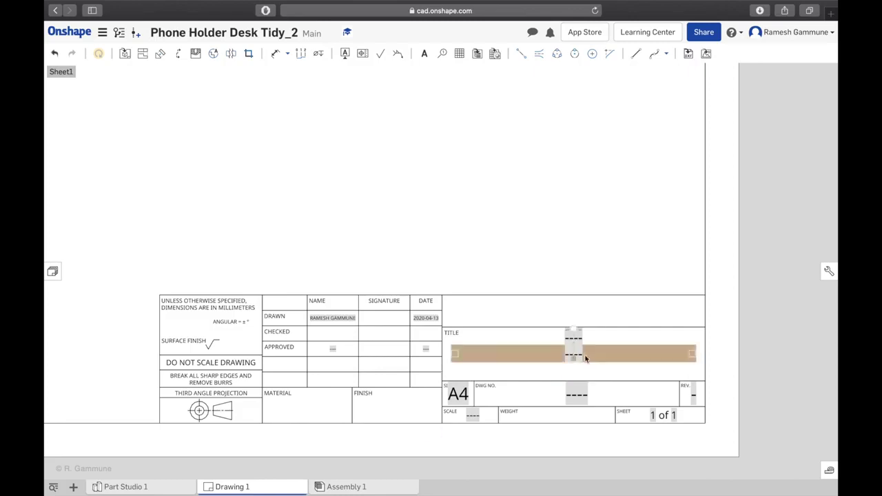
Replace the placeholder in the title block's DWG NO. field with 1.
double_click(586, 394)
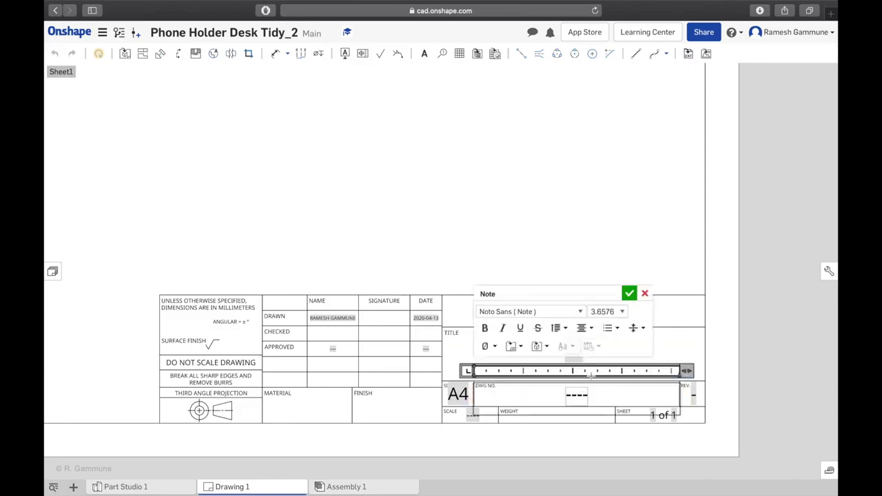
key("BackSpace")
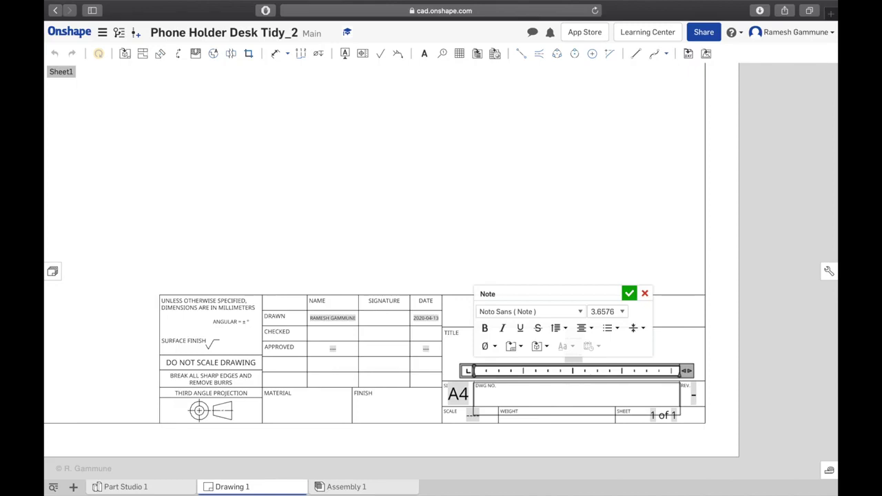
type("1")
left_click(631, 294)
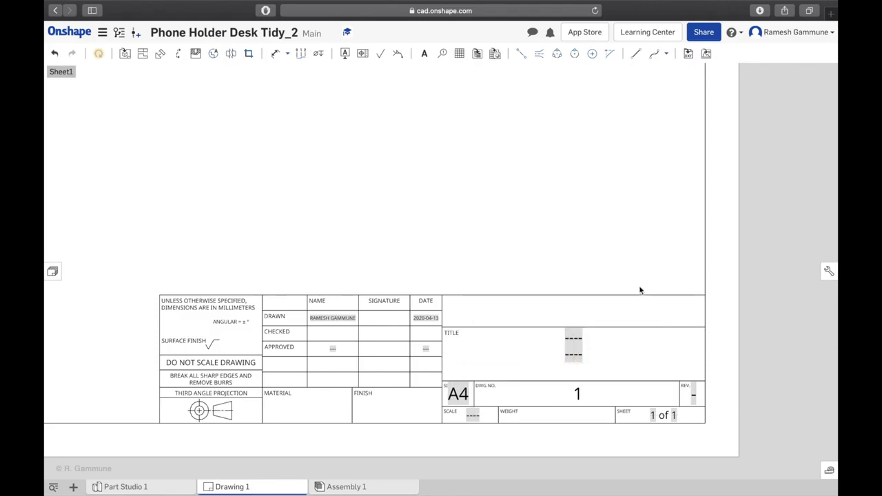
Replace the lower of the two remaining placeholder lines in the title block's TITLE field with Phone Holder Desk Tidy.
double_click(582, 353)
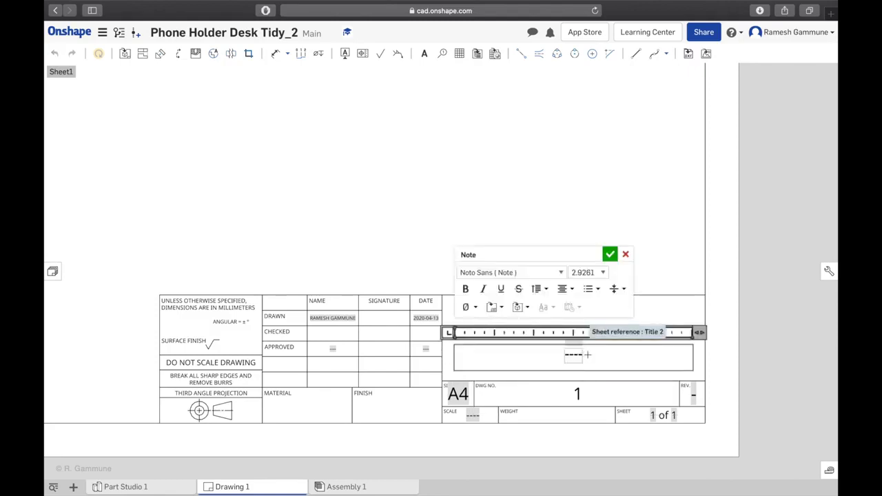
key("BackSpace")
key("BackSpace")
key("BackSpace")
key("BackSpace")
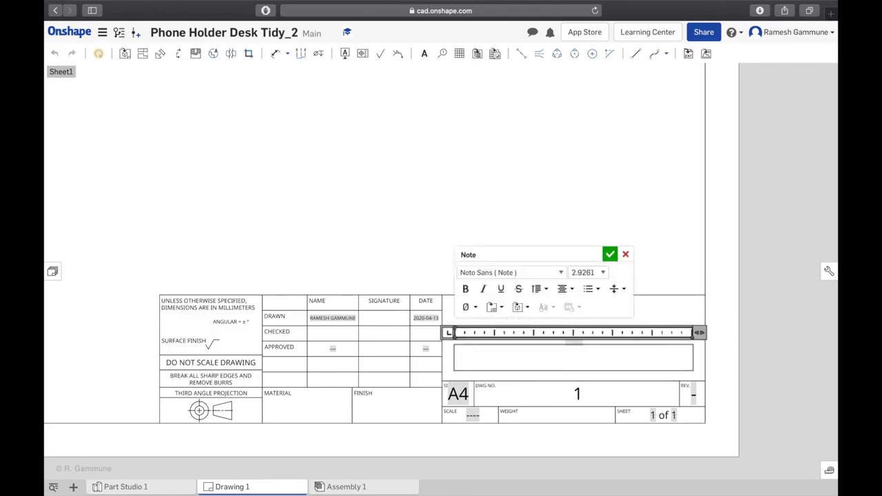
type("Phone")
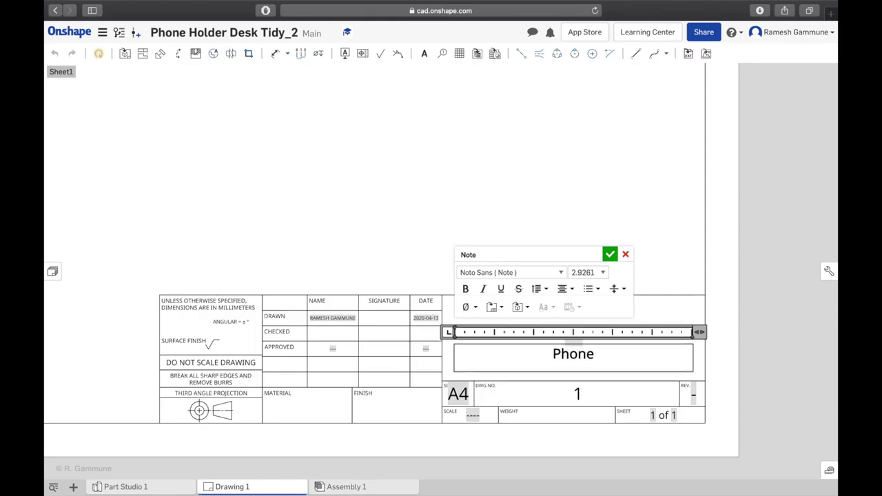
type(" Holder")
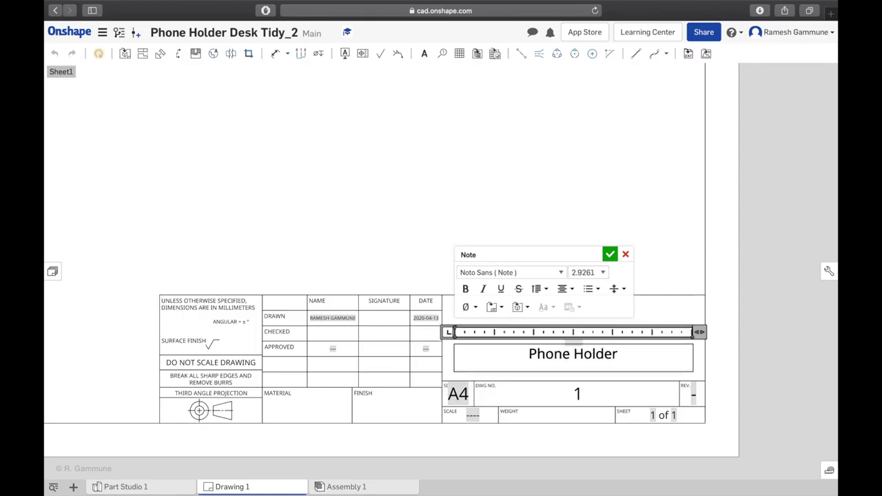
type(" Desk Tidy")
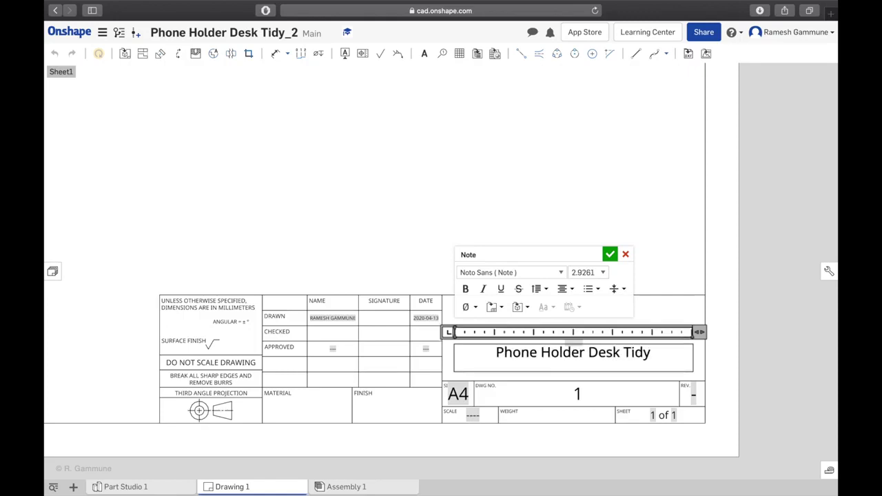
left_click(611, 255)
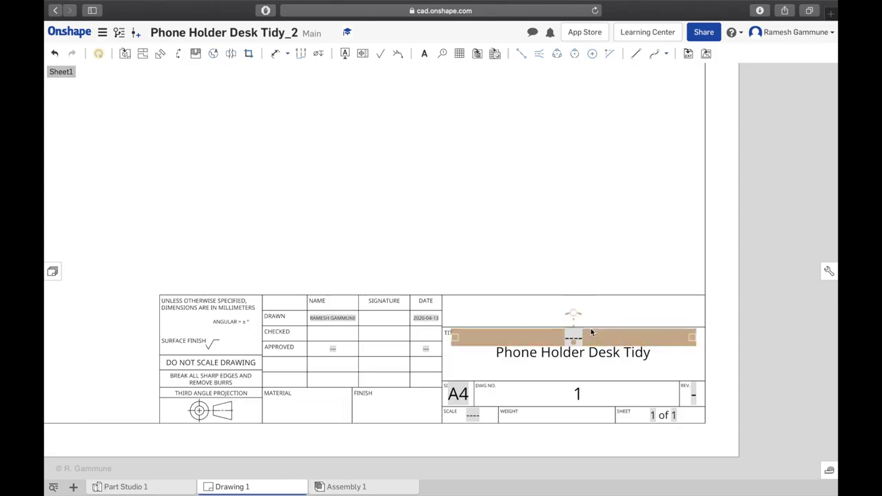
Delete the last remaining placeholder line above the drawing title in the TITLE field.
double_click(578, 321)
key("BackSpace")
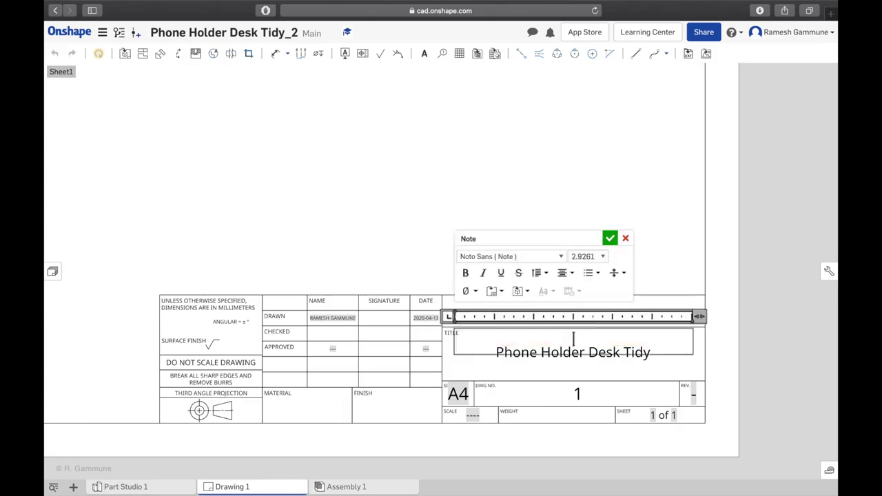
left_click(610, 238)
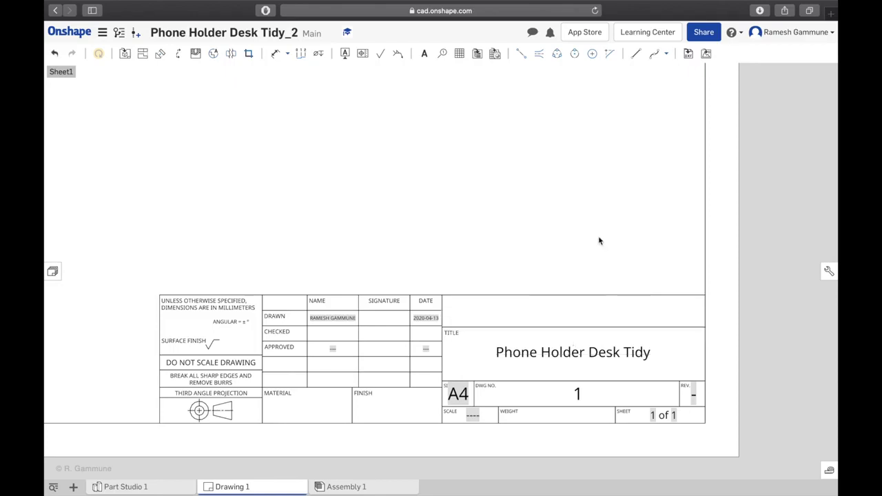
Insert a front view of Part 1 from Part Studio 1 at 1:2 scale in the lower left area of the sheet.
scroll(555, 253, "down", 5)
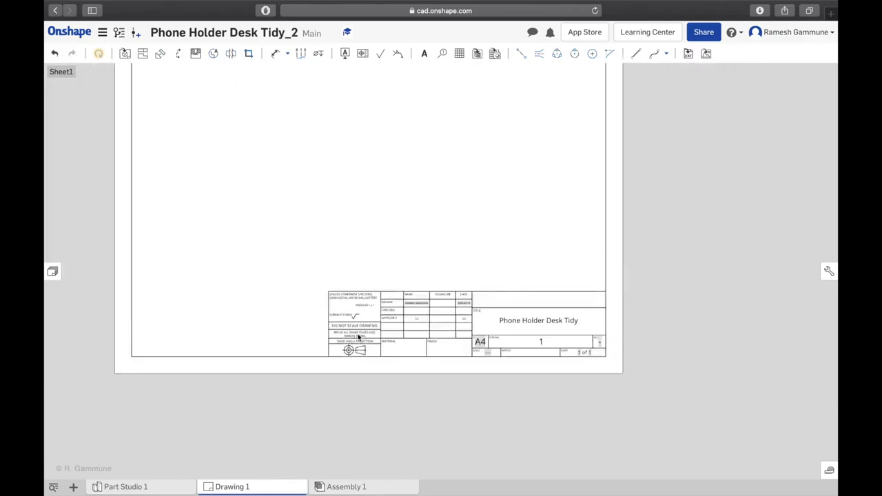
scroll(351, 265, "down", 1)
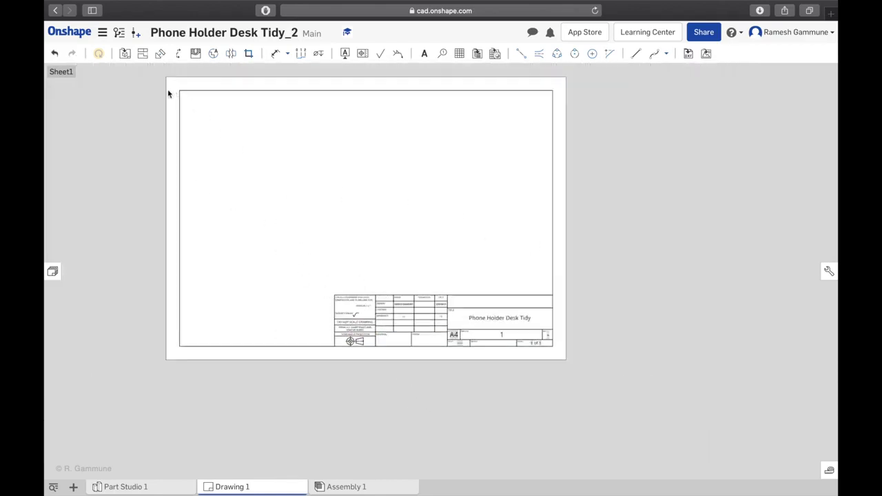
scroll(132, 78, "up", 4)
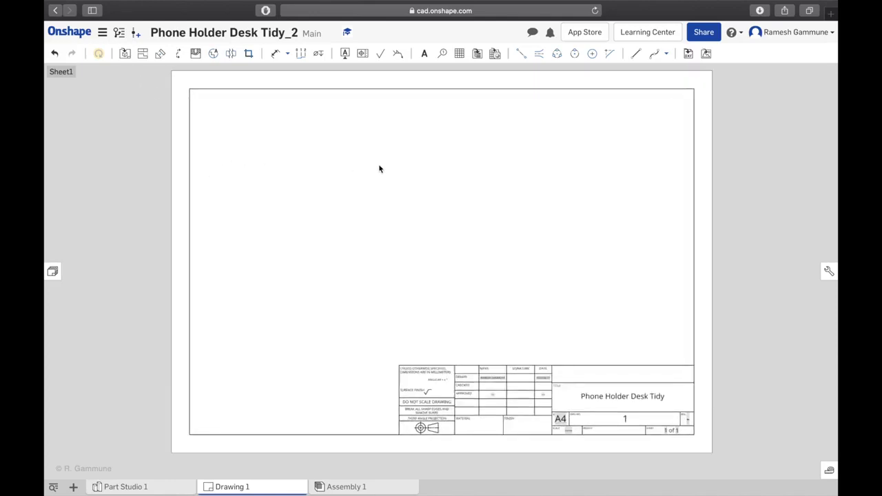
scroll(385, 170, "up", 1)
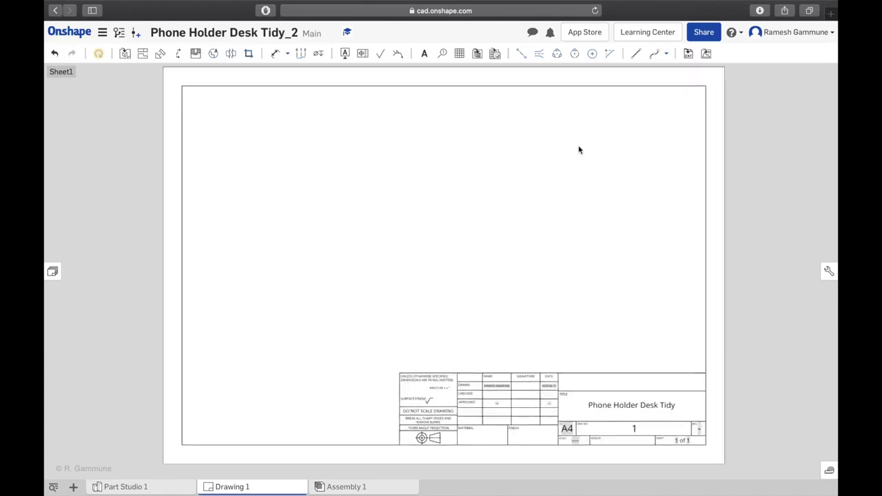
left_click(128, 55)
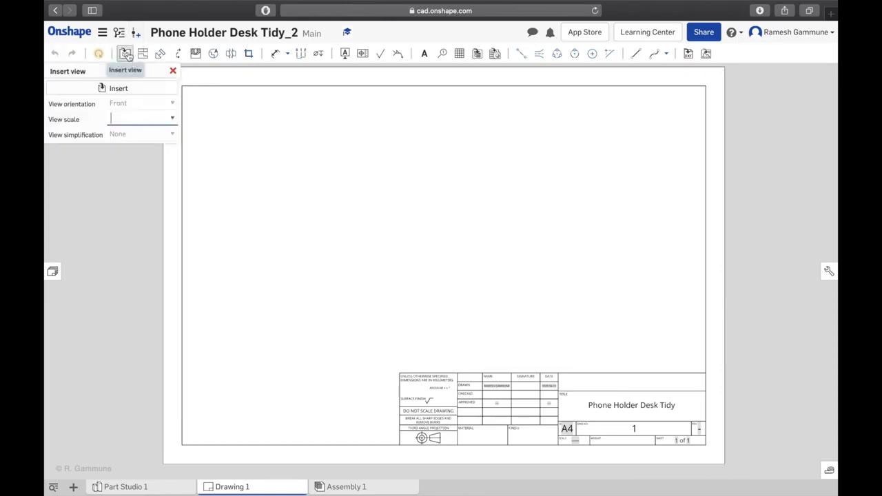
left_click(173, 120)
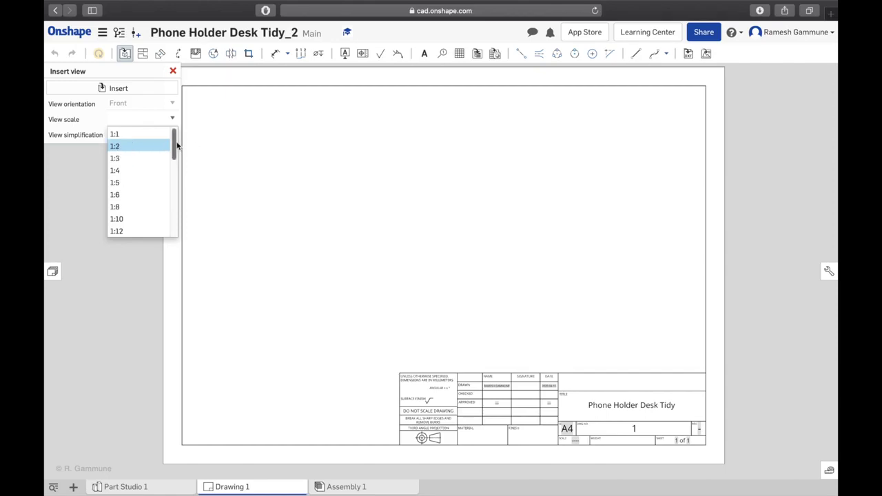
left_click_drag(173, 138, 144, 187)
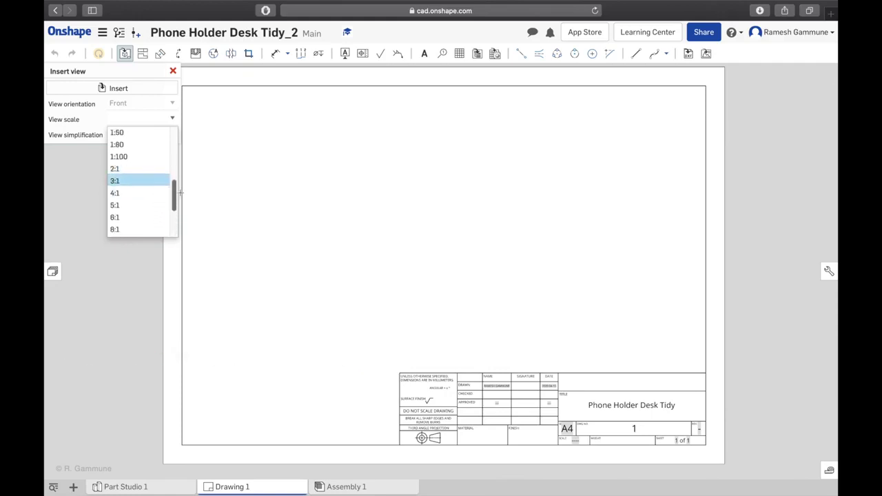
left_click_drag(175, 198, 173, 138)
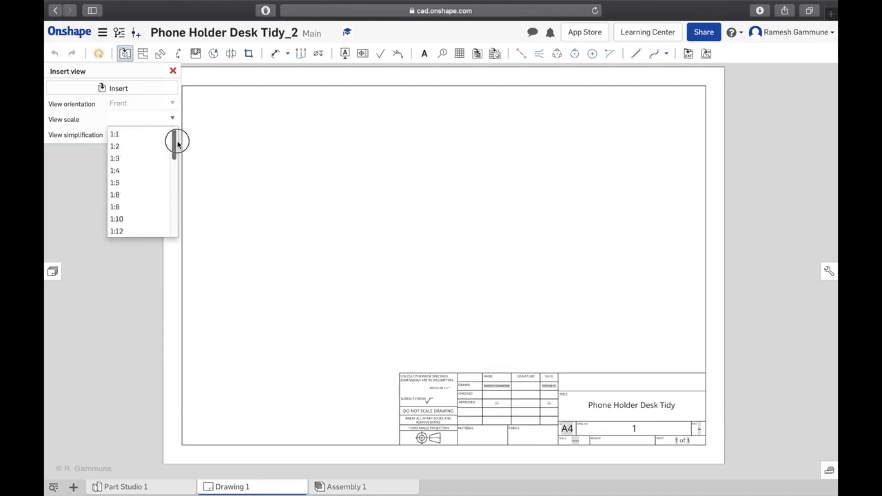
left_click(133, 149)
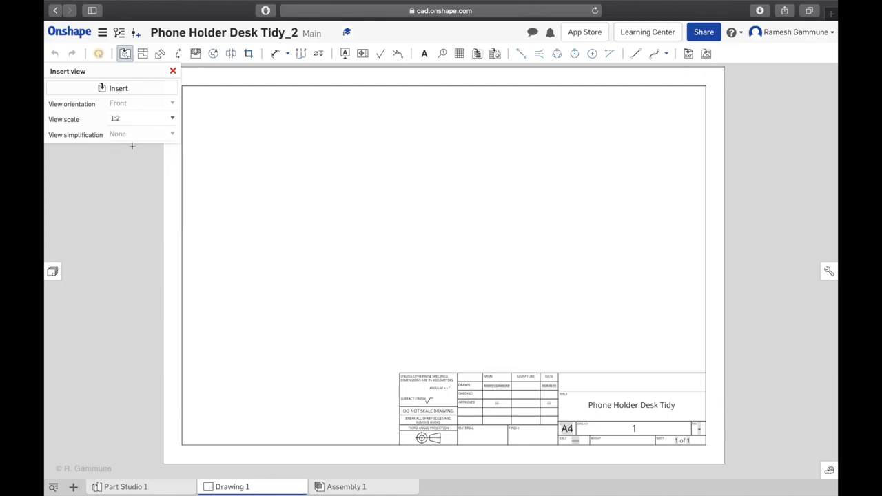
left_click(142, 90)
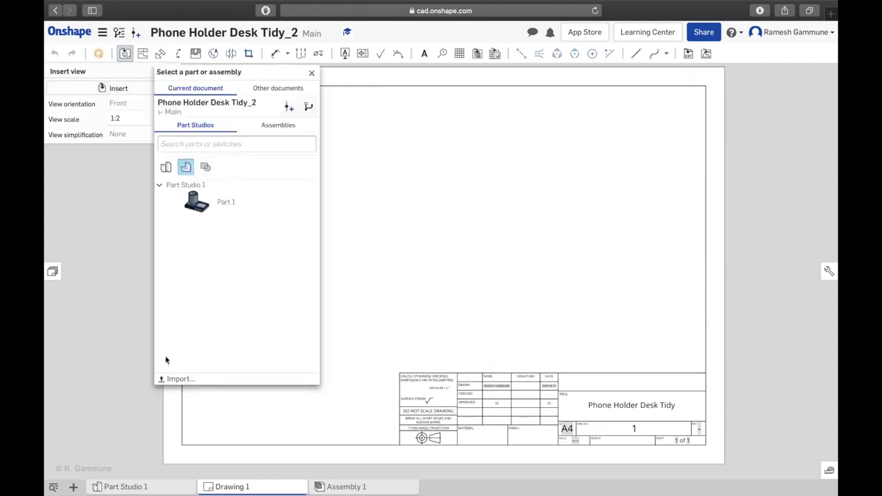
left_click_drag(262, 73, 248, 92)
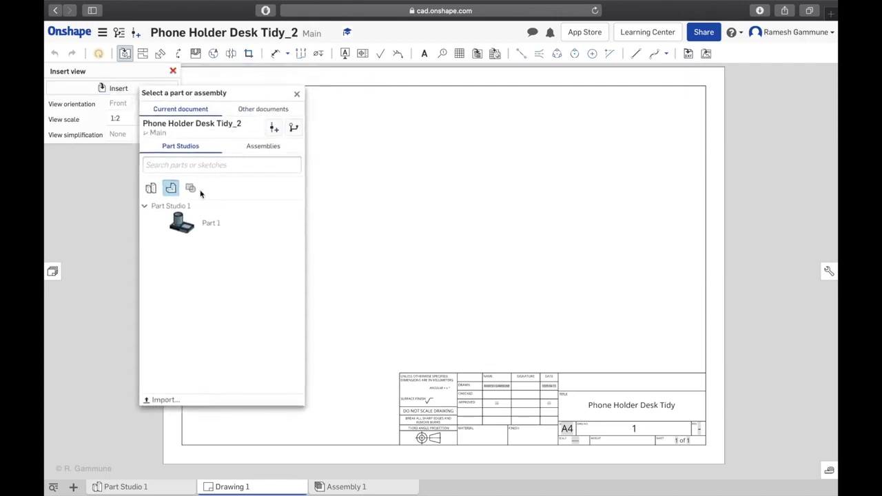
left_click(219, 224)
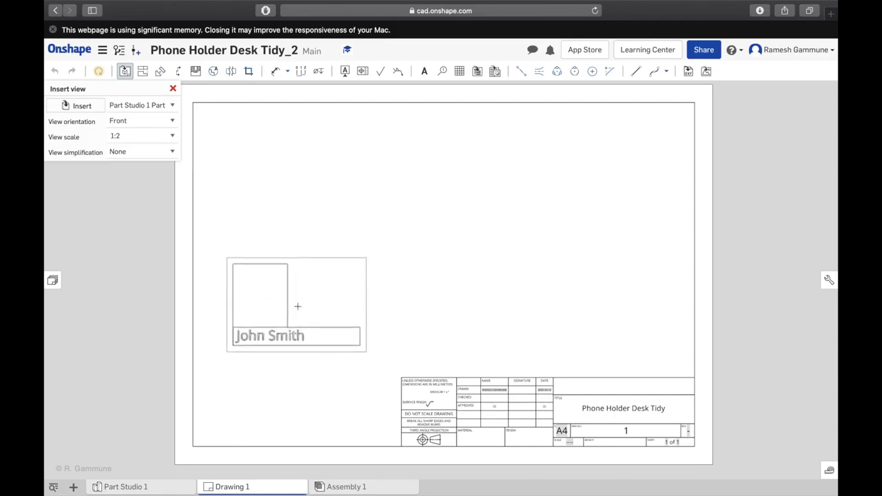
left_click(308, 307)
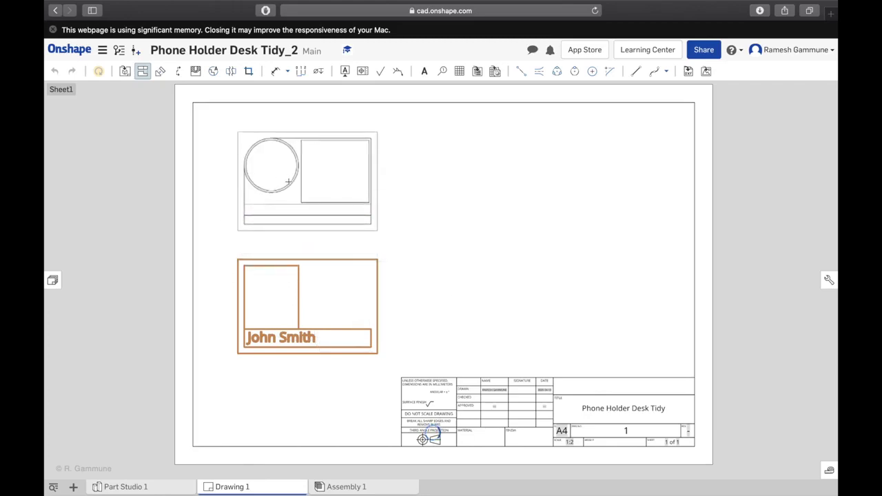
Place a projected top view above the front view and a projected side view to the right of the front view.
left_click(288, 181)
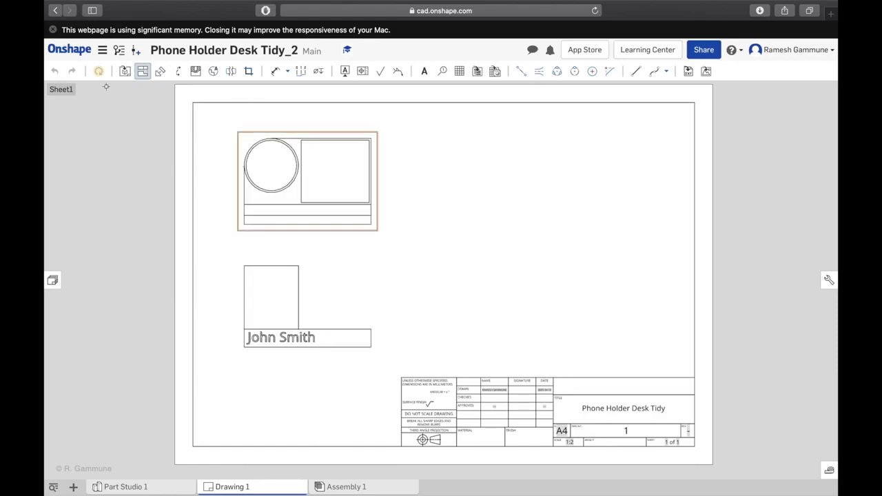
left_click(141, 72)
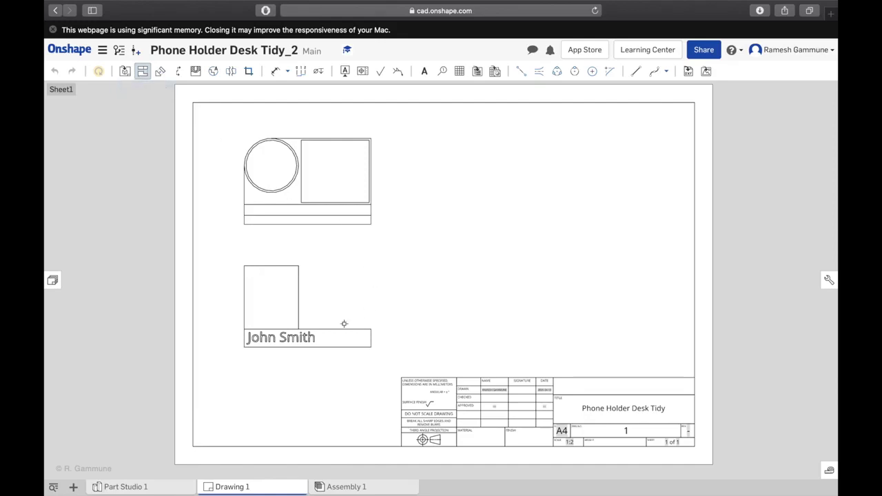
left_click(294, 311)
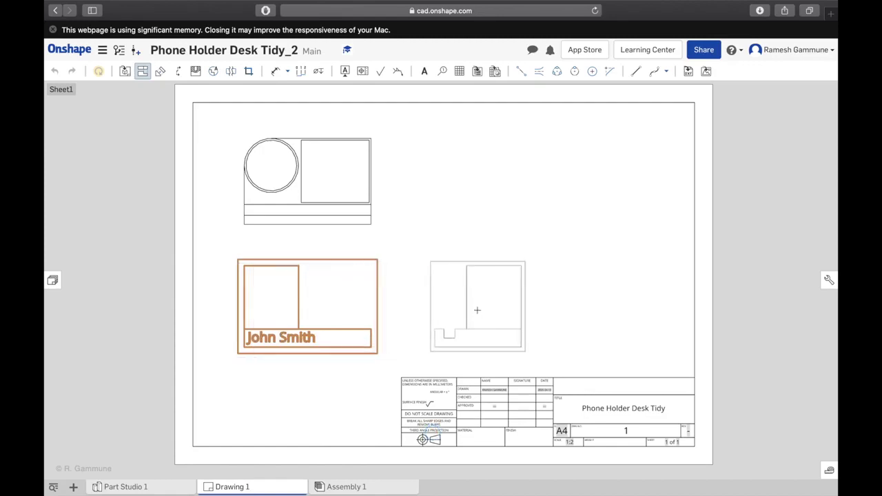
left_click(476, 311)
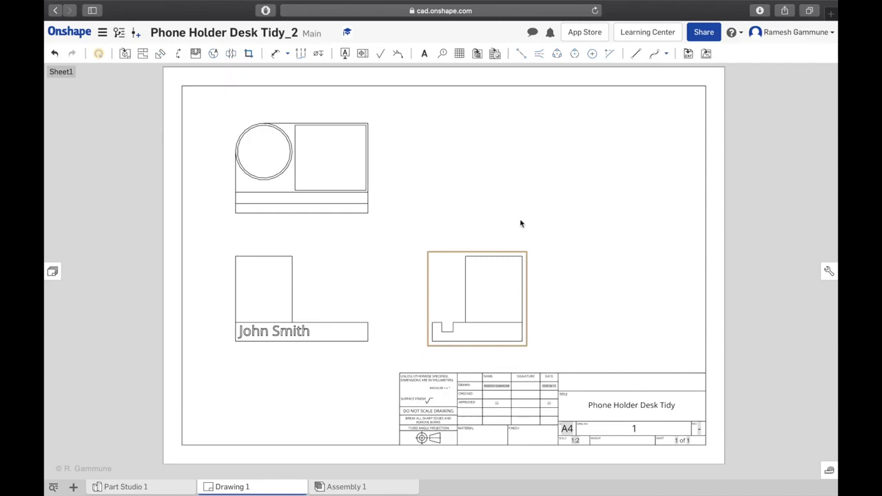
key("Escape")
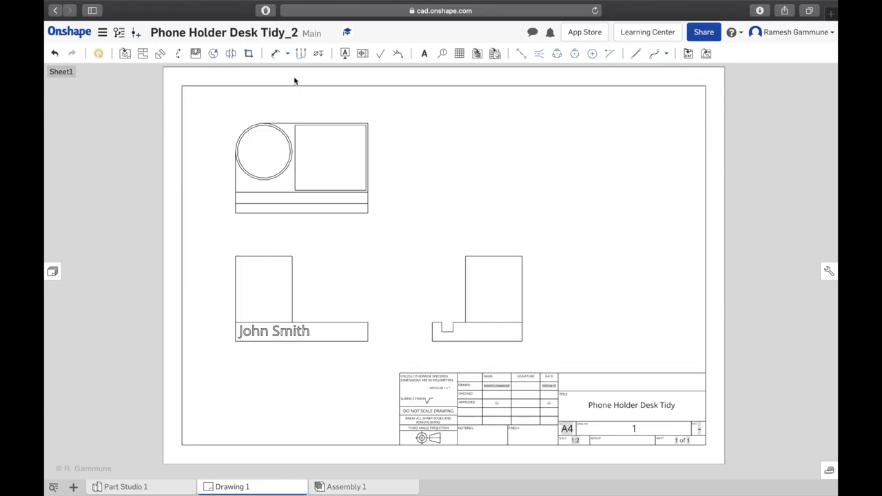
Dimension the front view's overall width below the base and its overall height to the left of the view.
left_click(277, 55)
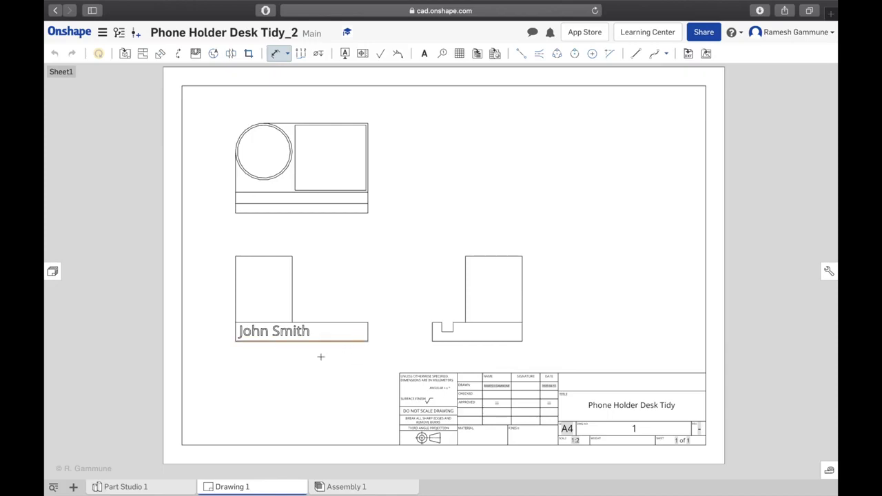
left_click(305, 373)
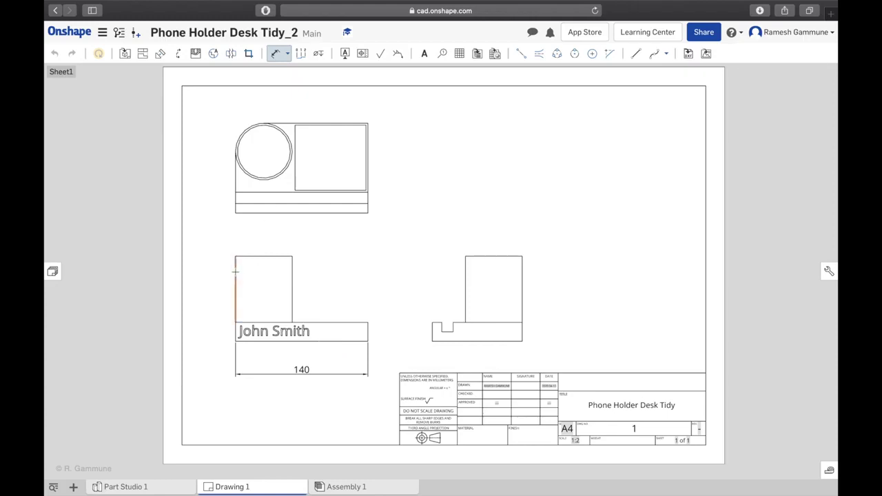
scroll(236, 278, "up", 5)
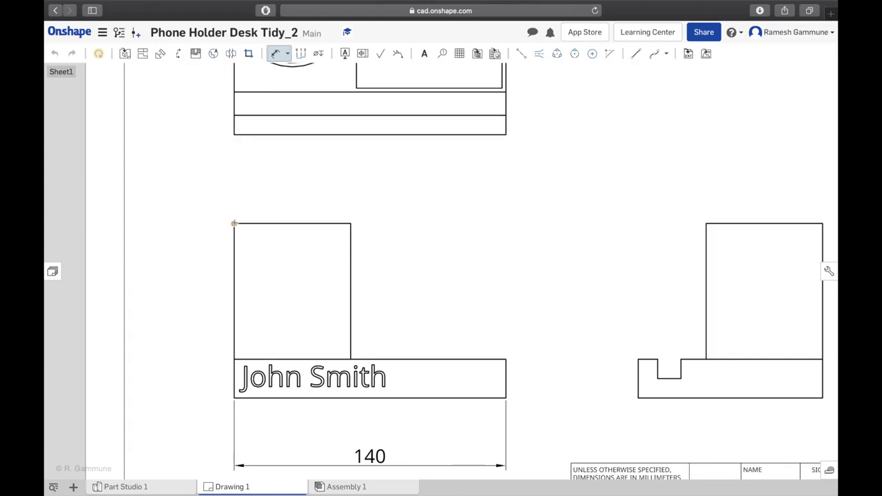
left_click(235, 398)
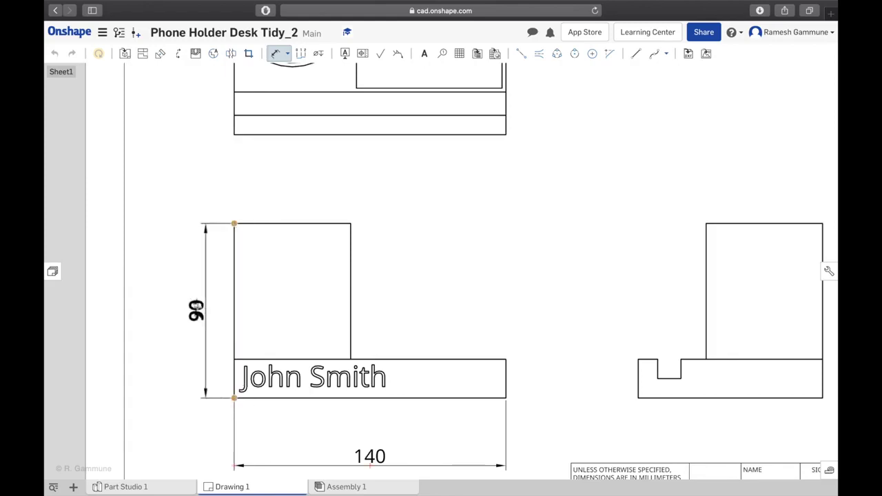
left_click(153, 309)
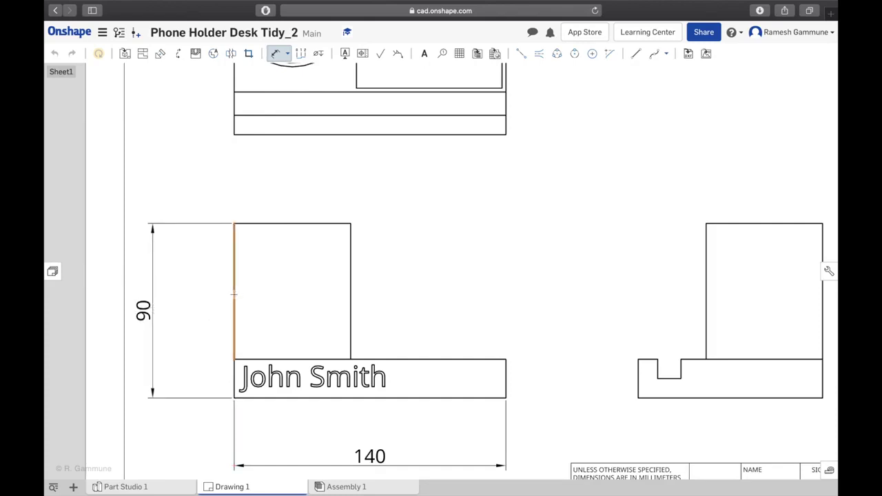
Dimension the height of the front view's upright block inside the overall height dimension, and try to dimension the base's thickness.
left_click(235, 293)
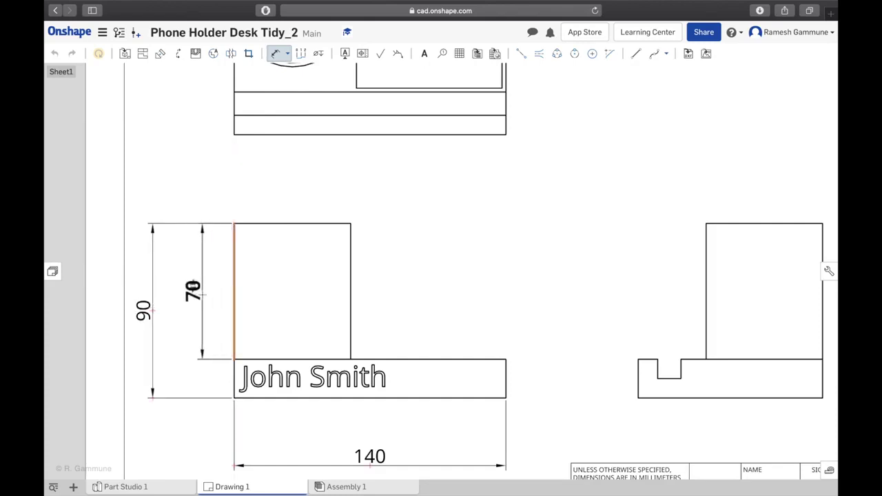
left_click(202, 294)
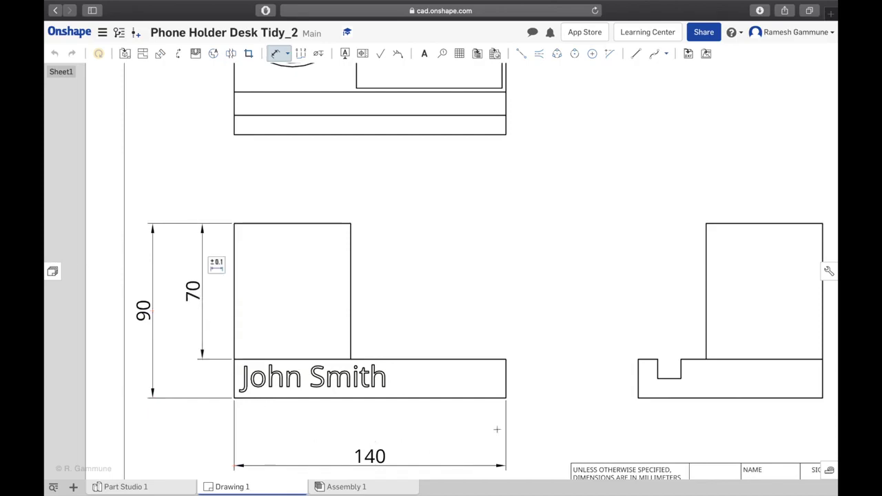
left_click(505, 376)
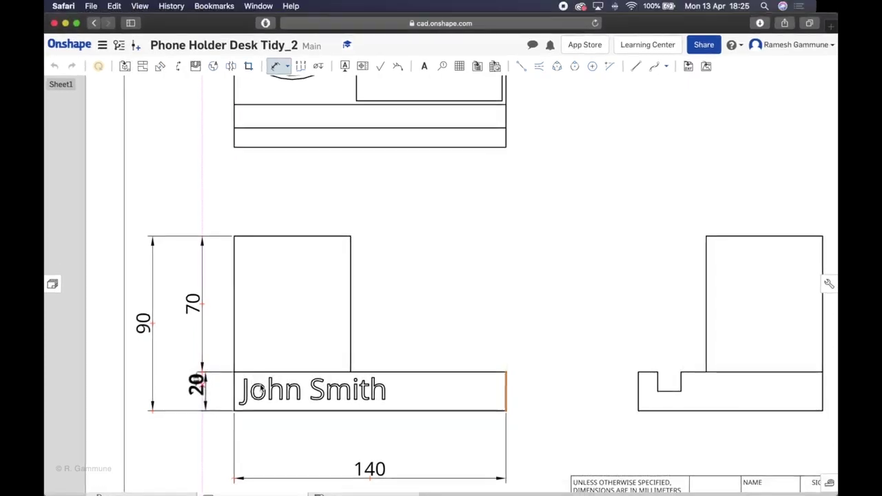
key("Escape")
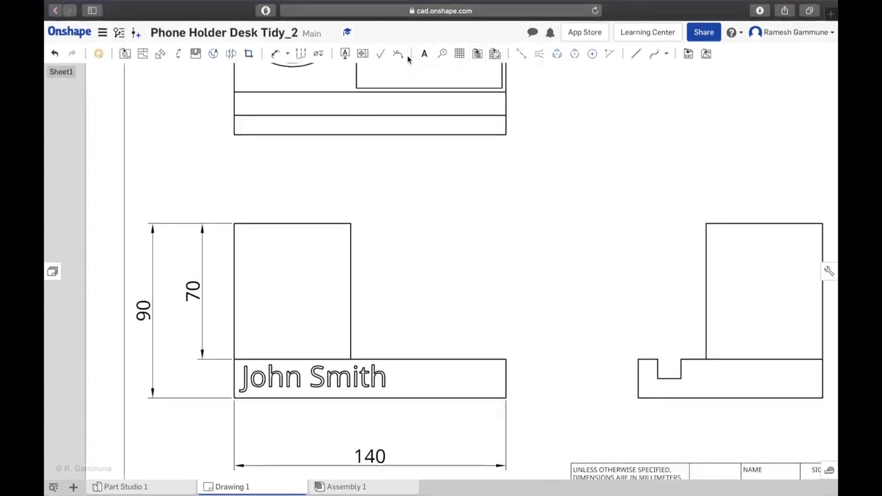
Dimension the base's thickness beside the front view, in line with the upright block's height dimension.
left_click(276, 53)
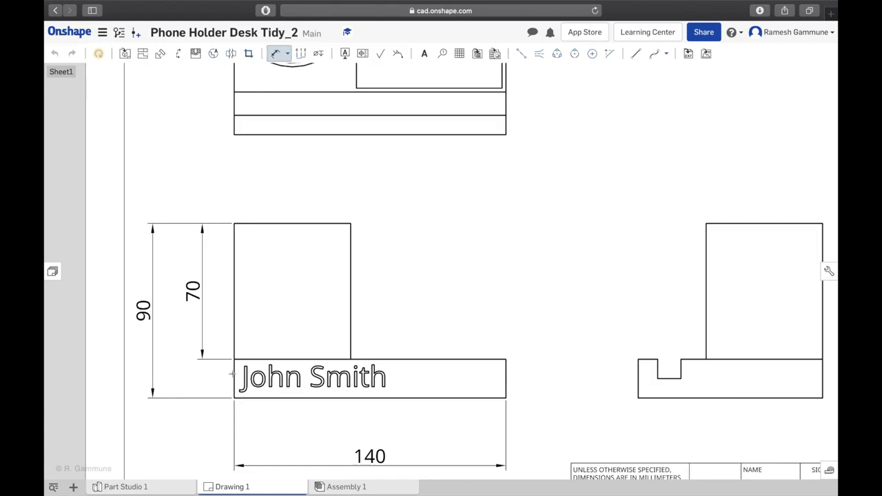
left_click(235, 377)
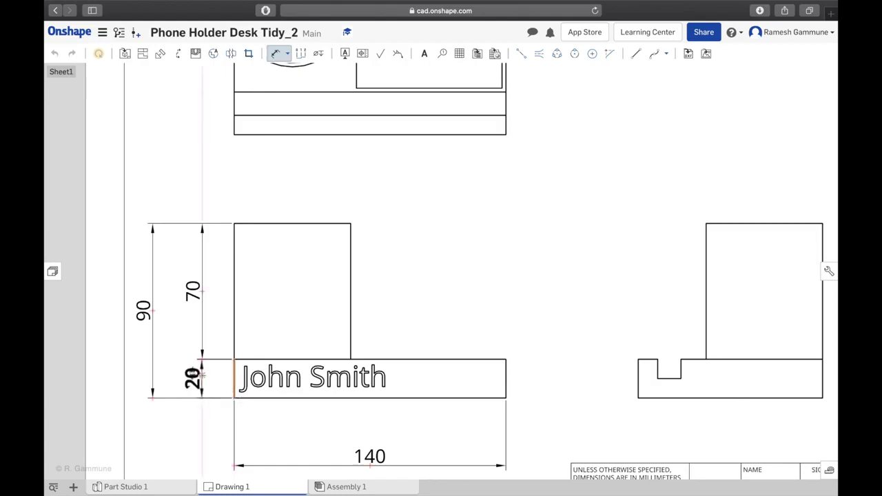
left_click(200, 376)
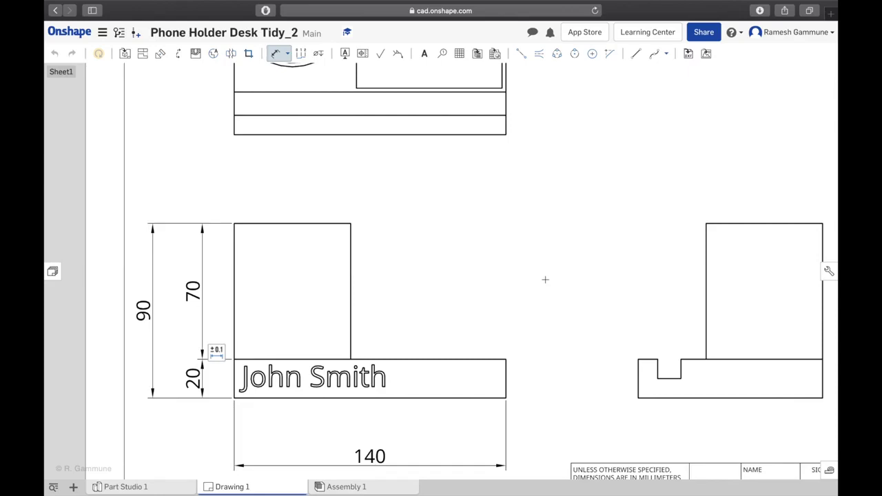
Dimension the top view's overall depth between its rear and front right corners, placing the dimension to the right of the view.
scroll(546, 279, "down", 1)
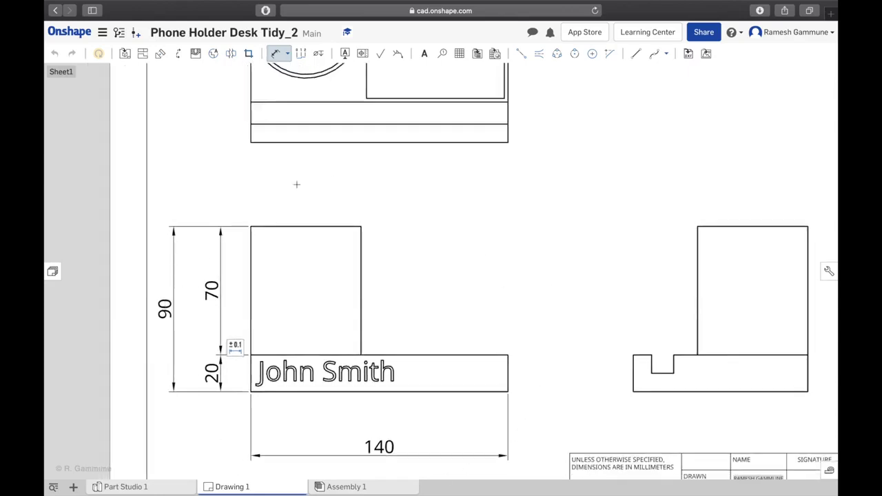
scroll(508, 284, "down", 1)
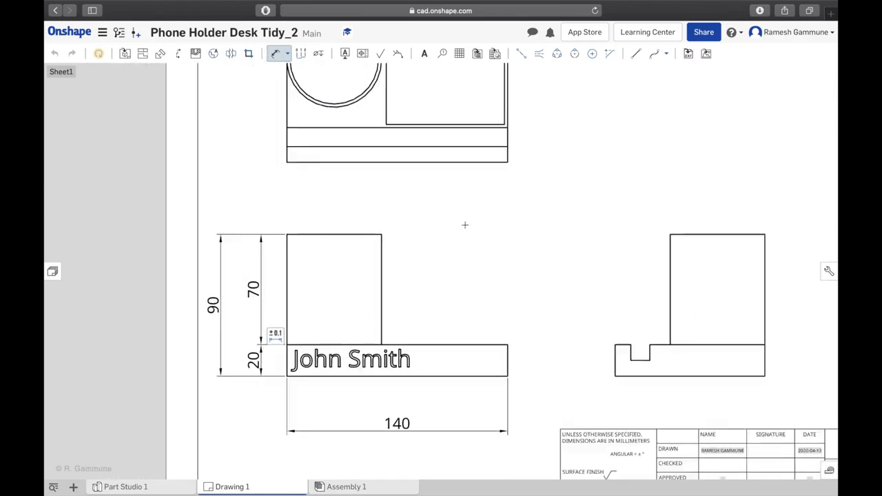
scroll(465, 224, "up", 5)
mouse_move(563, 220)
middle_mouse_down()
mouse_move(519, 223)
mouse_move(507, 233)
middle_mouse_up()
scroll(400, 301, "down", 1)
scroll(425, 297, "down", 3)
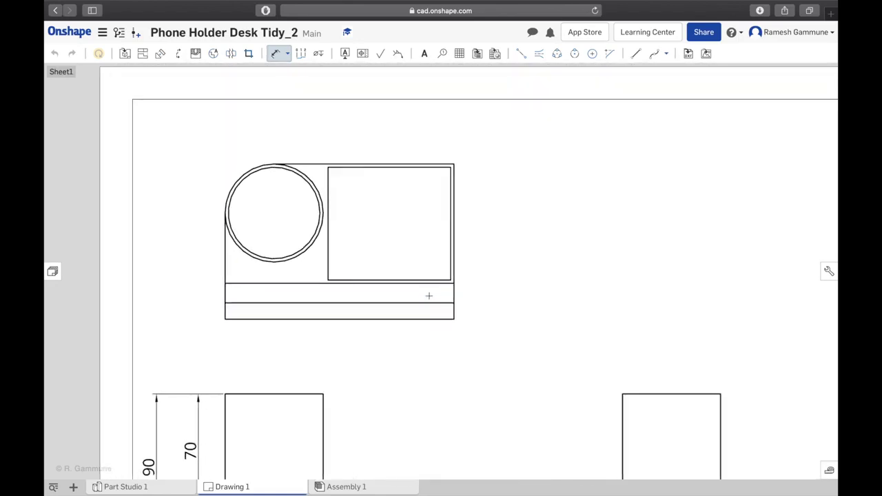
mouse_move(433, 335)
middle_mouse_down()
mouse_move(433, 301)
mouse_move(425, 309)
middle_mouse_up()
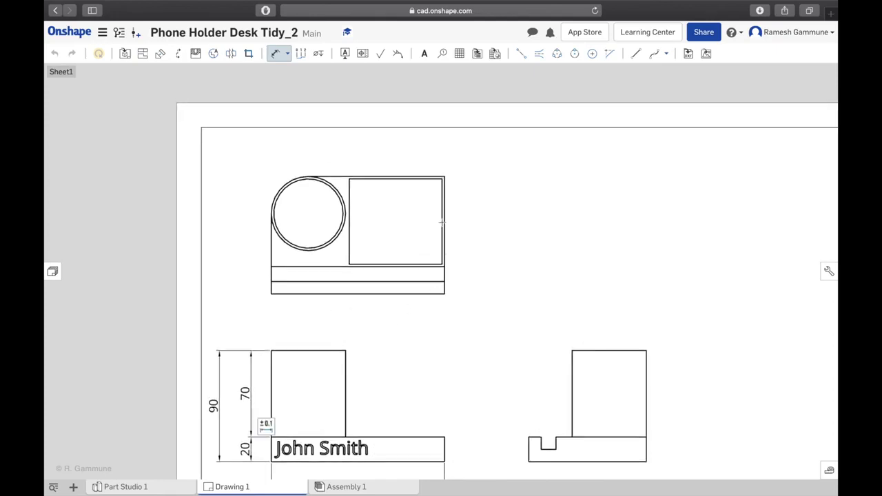
left_click(444, 293)
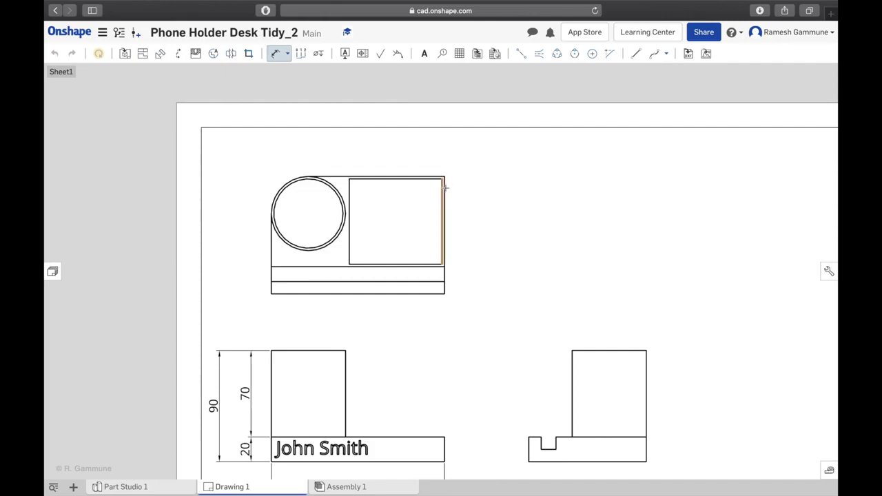
scroll(449, 192, "up", 1)
scroll(450, 192, "up", 5)
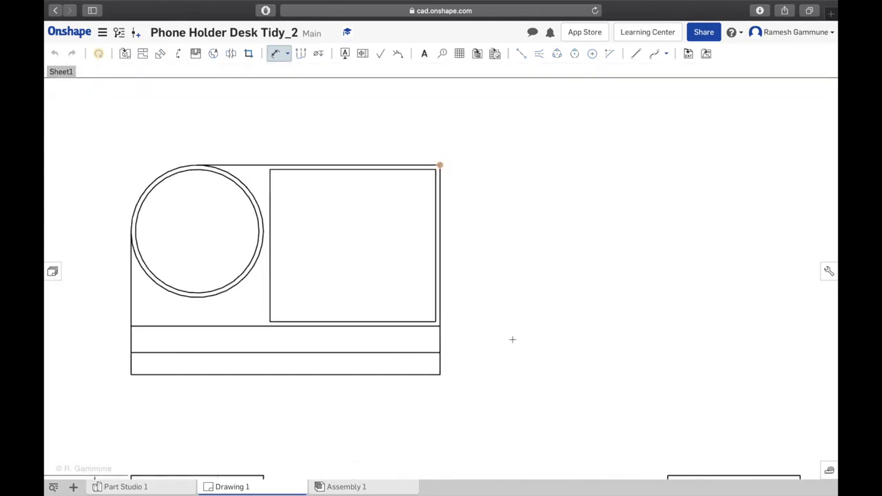
left_click(440, 374)
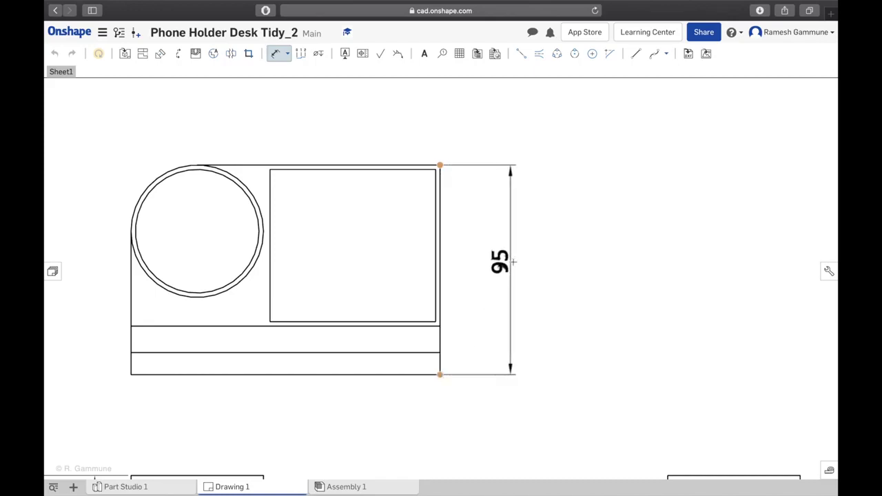
left_click(528, 260)
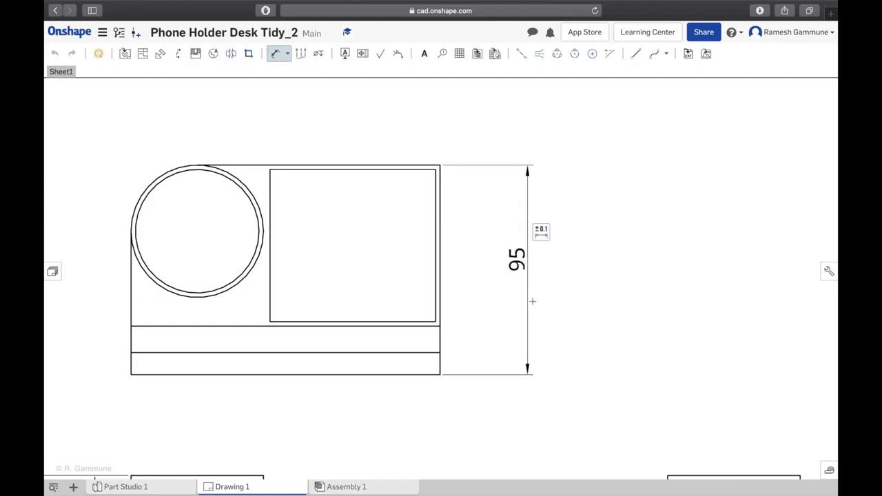
Dimension the rectangular compartment's width above the top view and the thickness of its rear wall beside the view.
left_click(412, 169)
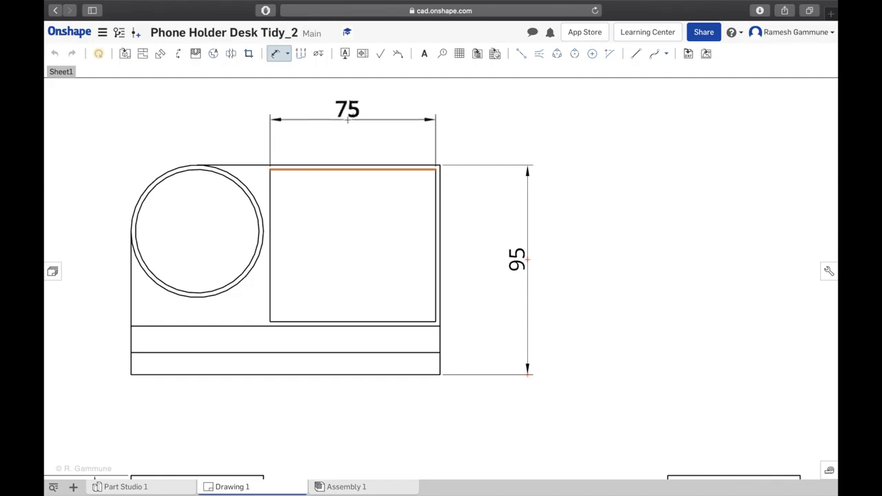
left_click(347, 120)
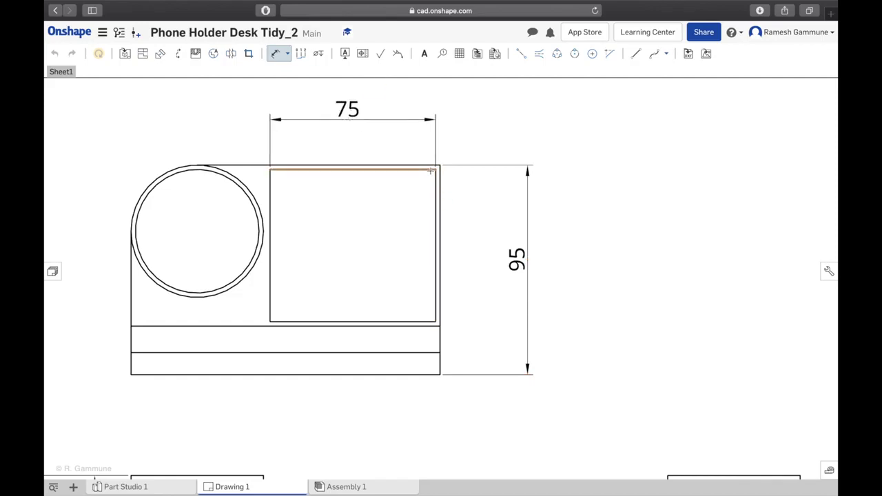
left_click(424, 165)
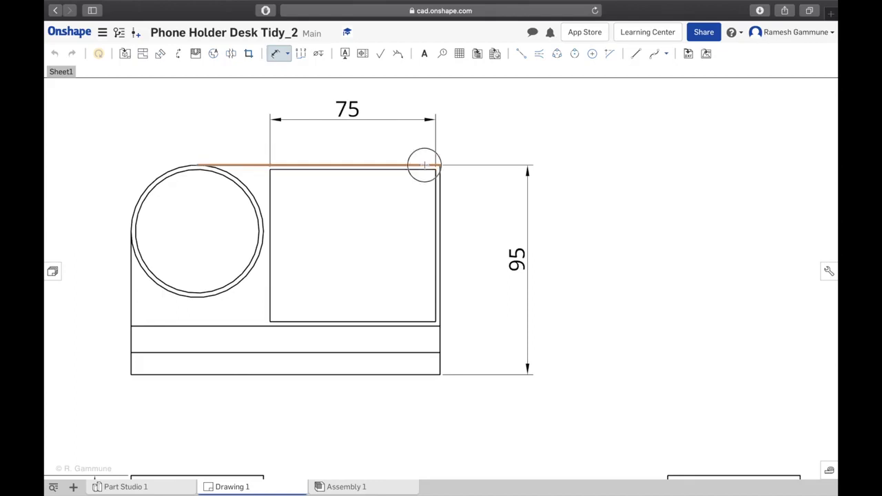
left_click(423, 171)
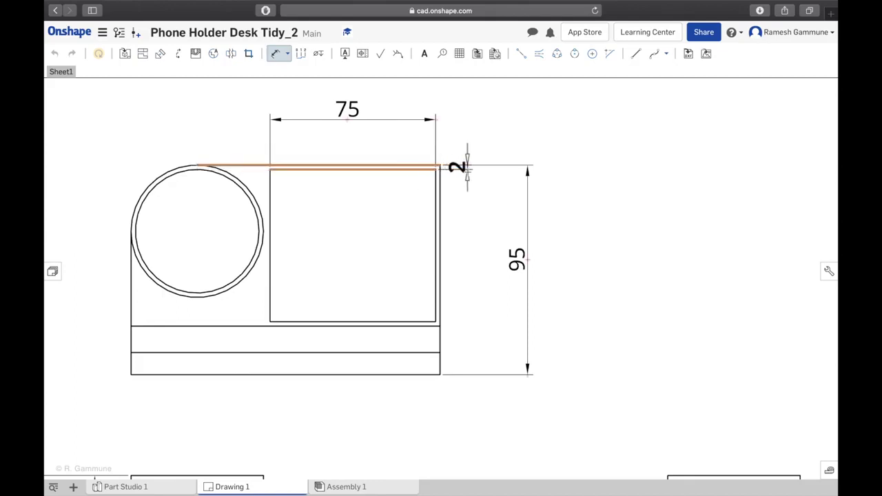
left_click(473, 158)
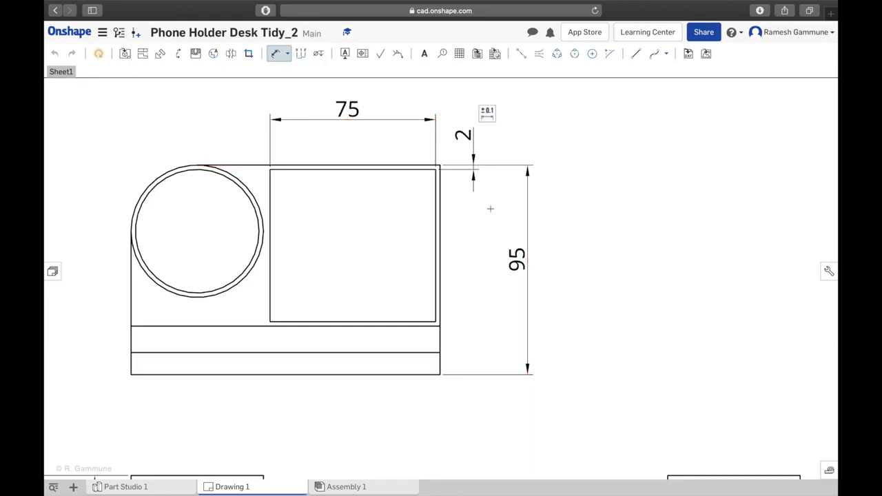
Dimension the thickness of the rectangular compartment's front wall and of its right-hand wall in the top view.
left_click(427, 322)
left_click(422, 326)
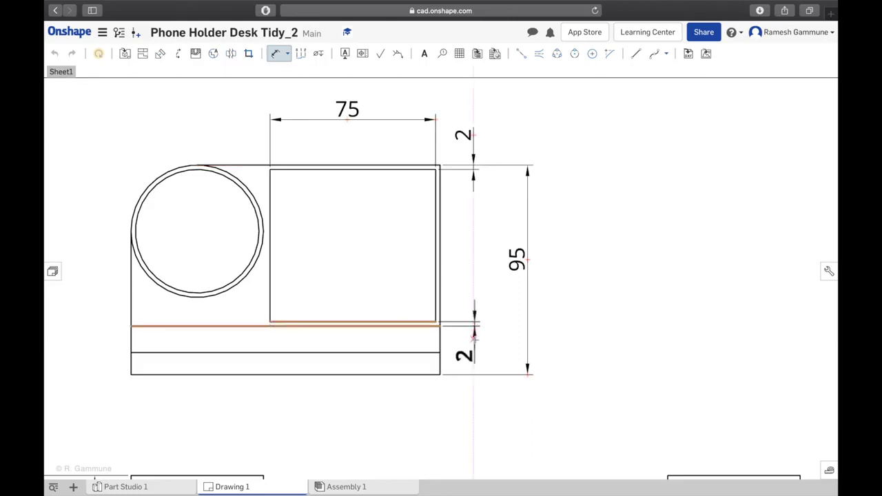
left_click(466, 355)
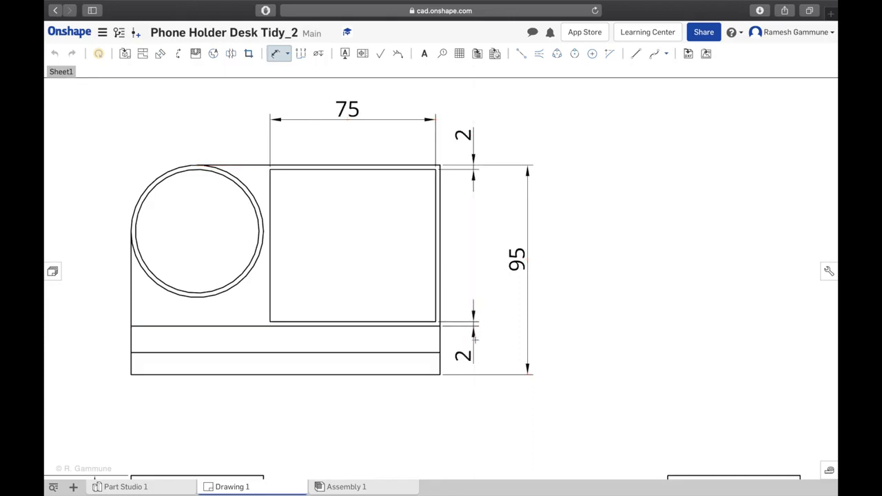
key("Return")
left_click(437, 200)
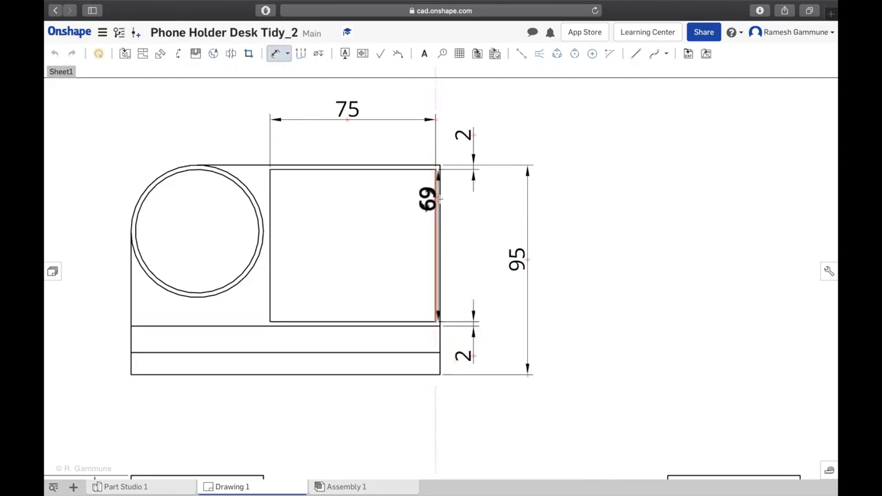
left_click(440, 200)
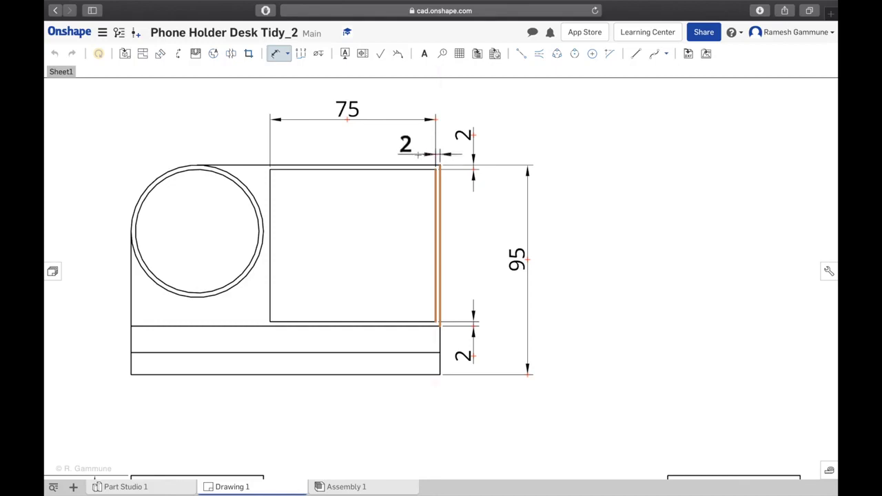
left_click(418, 155)
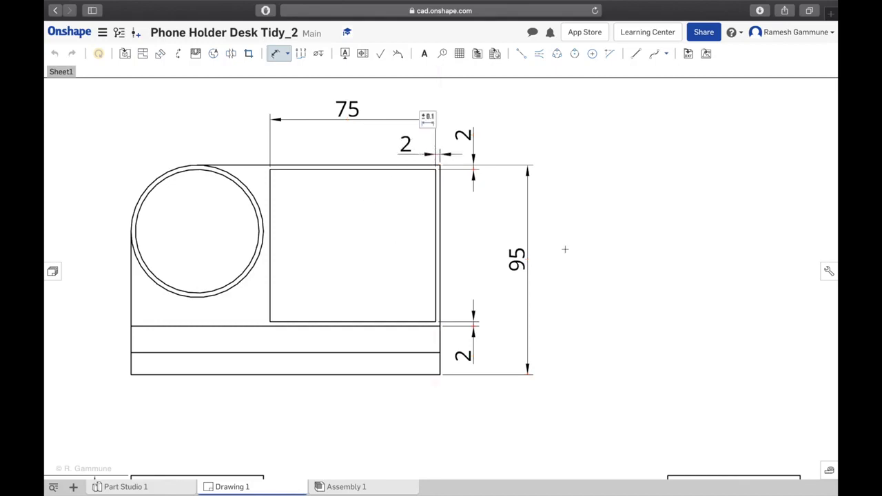
Add a centermark to the round holder in the top view.
scroll(591, 289, "down", 1)
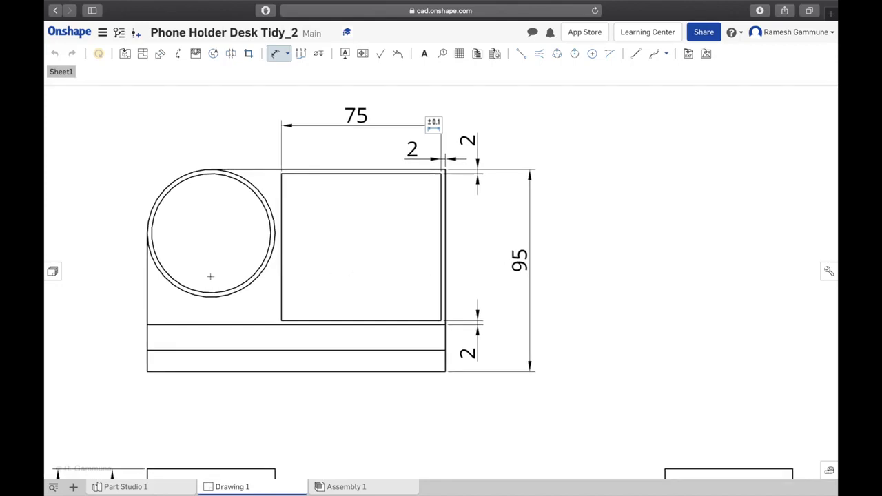
scroll(211, 276, "down", 1)
scroll(587, 311, "down", 3)
scroll(157, 279, "up", 4)
scroll(162, 277, "up", 1)
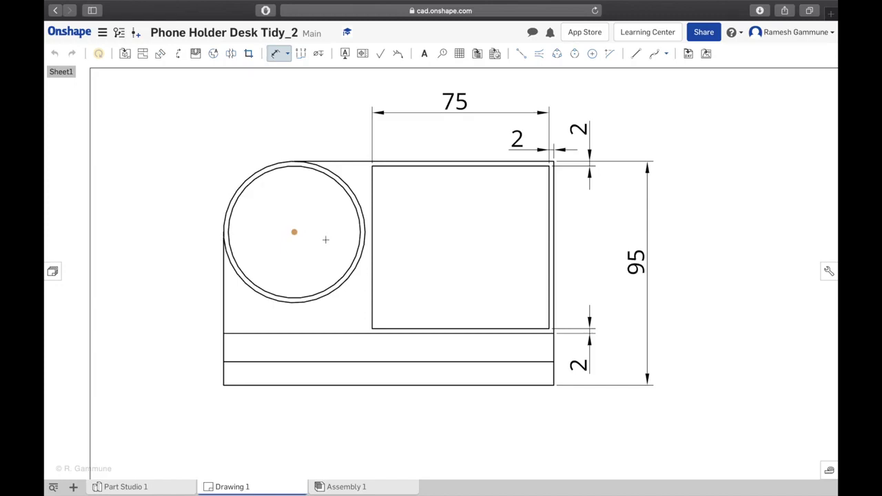
left_click(591, 55)
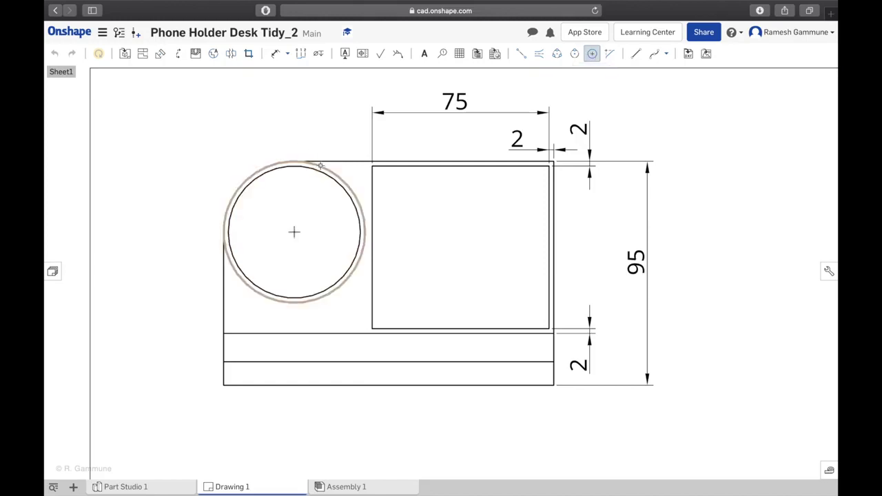
left_click(295, 233)
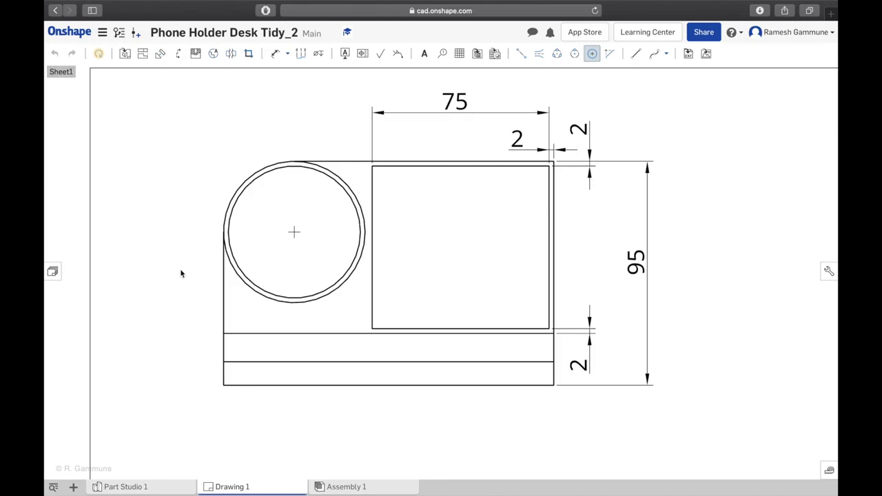
Dimension the round holder's centre from the rear edge and from the left edge of the top view.
mouse_move(77, 24)
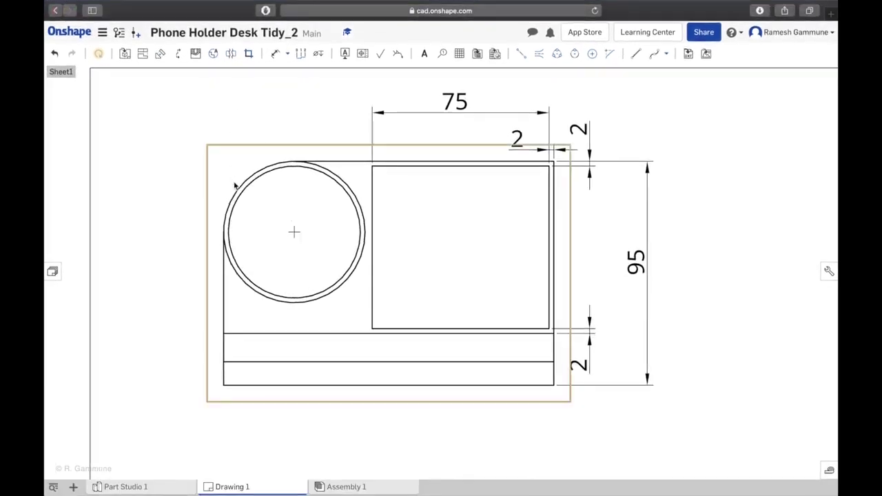
left_click(278, 61)
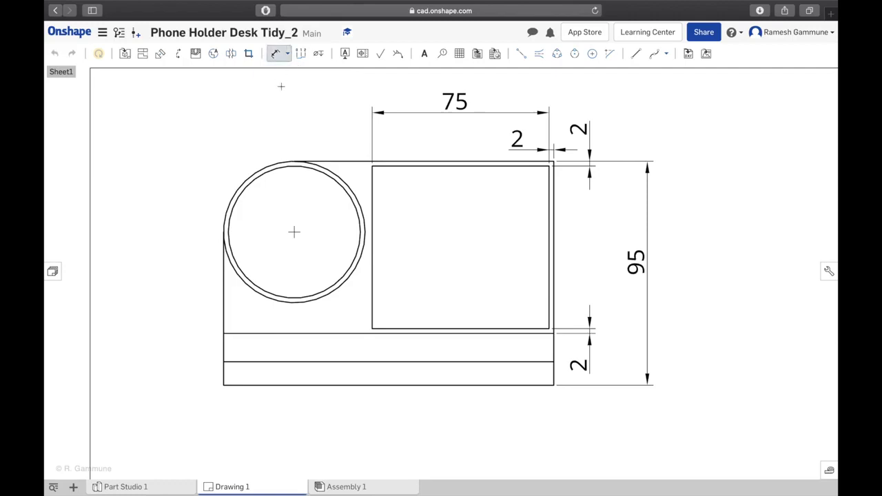
left_click(294, 232)
left_click(295, 161)
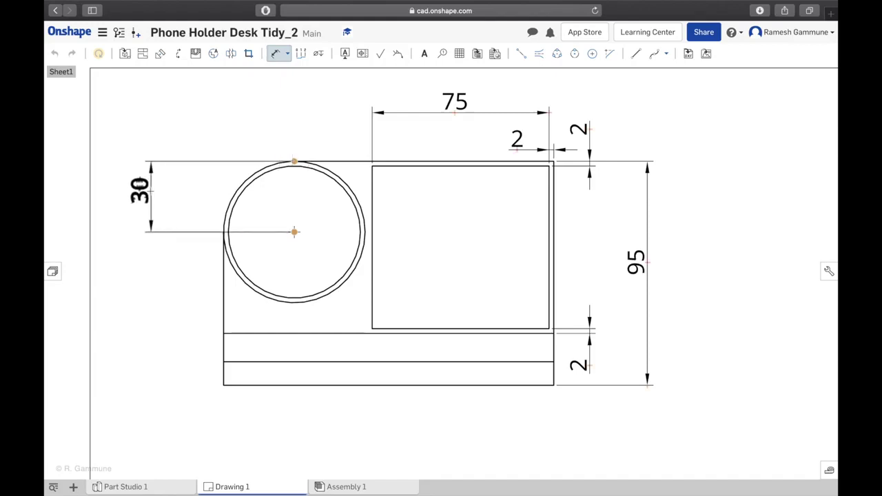
left_click(123, 196)
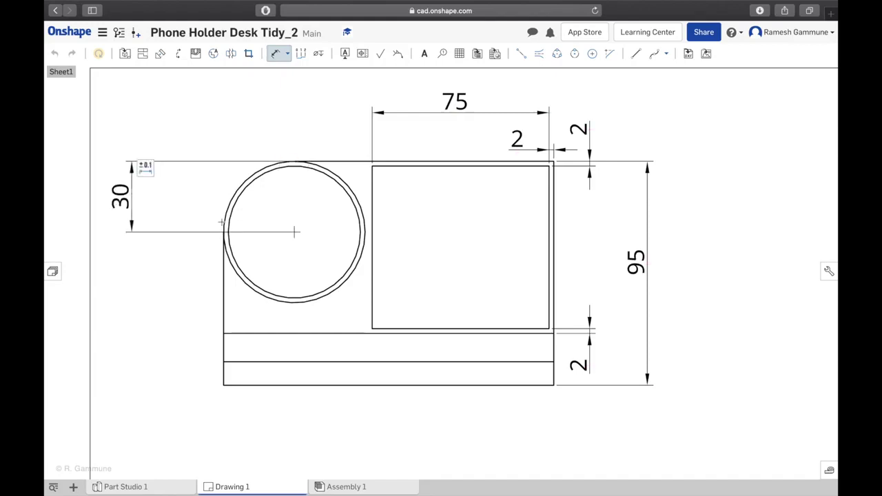
left_click(295, 231)
left_click(224, 232)
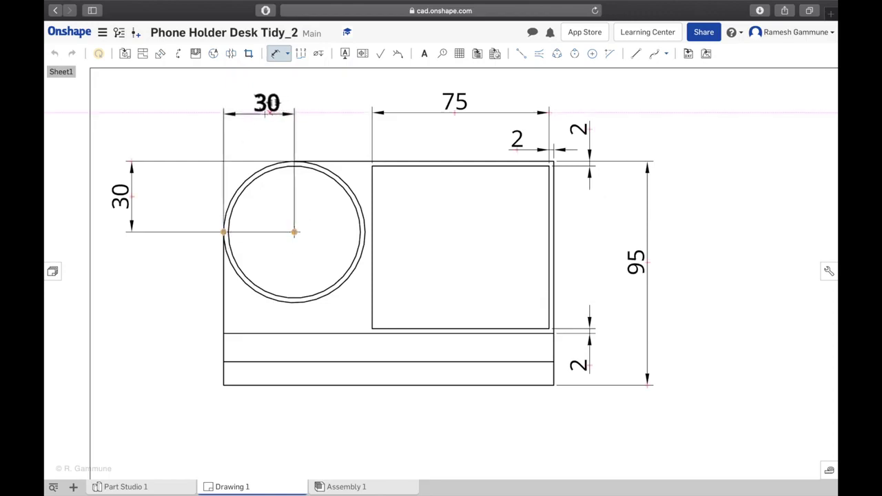
left_click(265, 114)
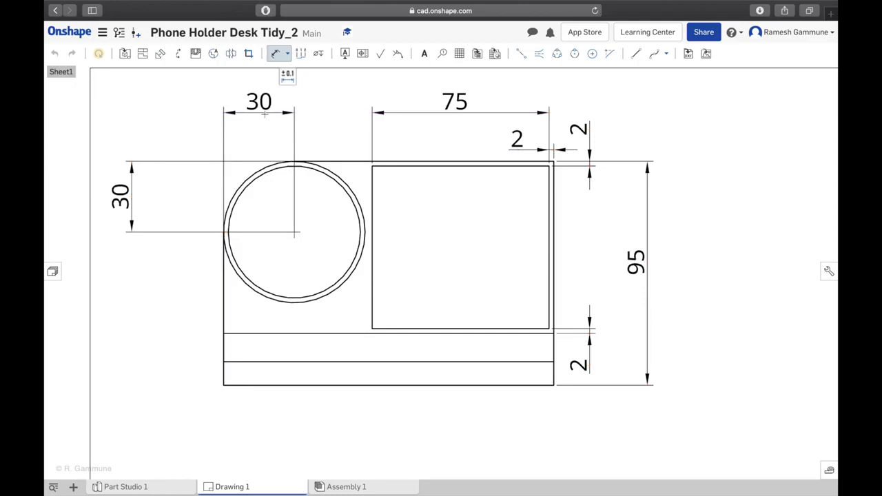
Dimension the inner diameter of the round holder, placing the value outside the top view's upper left corner.
left_click(348, 197)
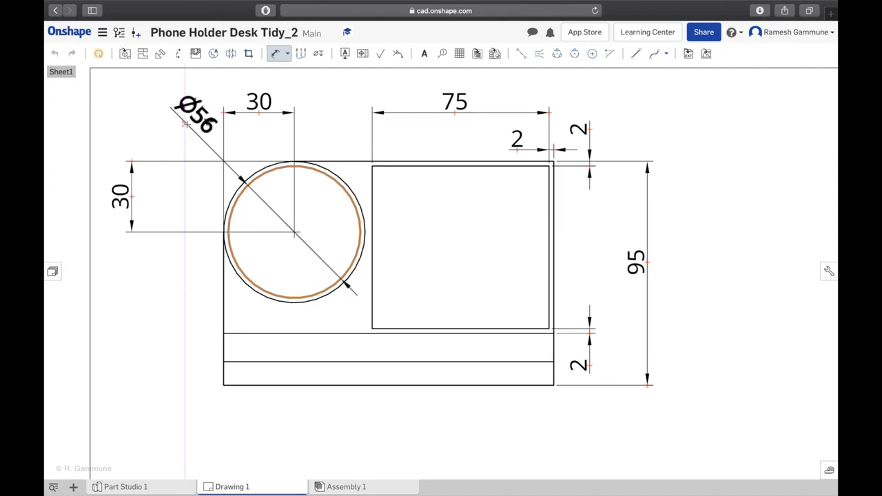
left_click(184, 124)
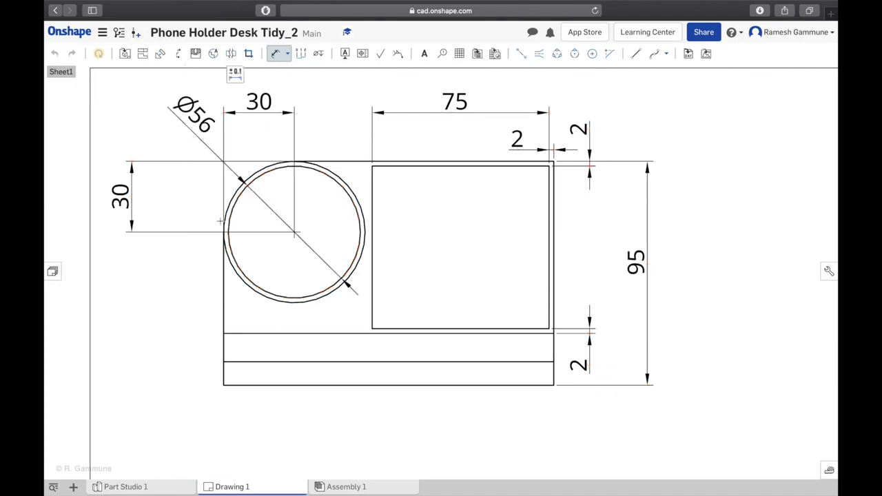
scroll(250, 253, "down", 3)
scroll(269, 264, "down", 2)
scroll(272, 260, "up", 4)
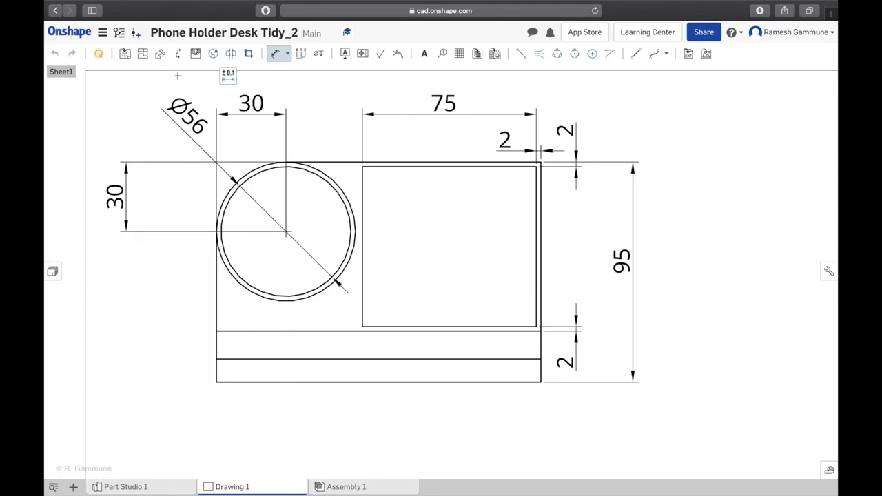
scroll(259, 336, "down", 3)
scroll(262, 344, "down", 2)
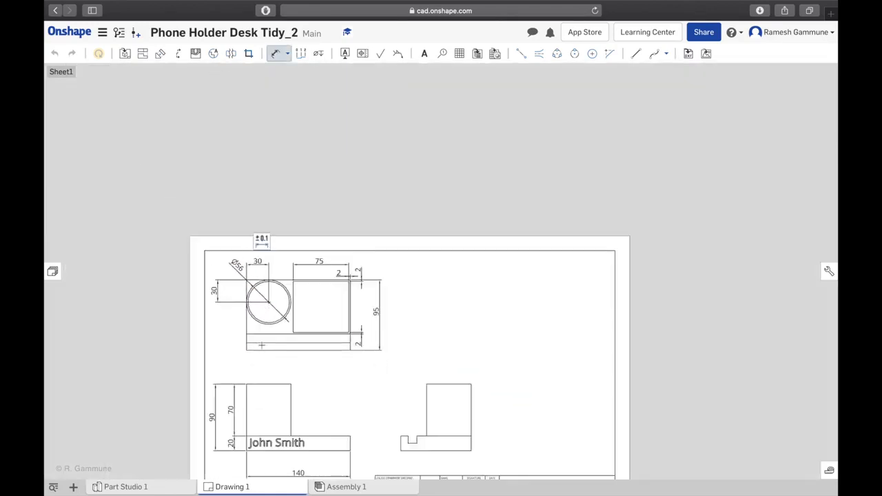
Dimension the width of the round holder in the front view, placing the value just above its top edge.
scroll(261, 345, "up", 5)
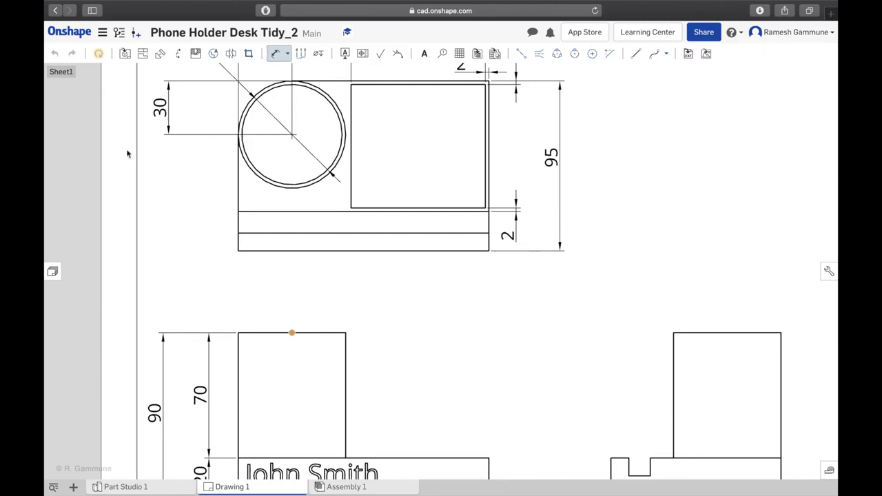
mouse_move(76, 28)
key("d")
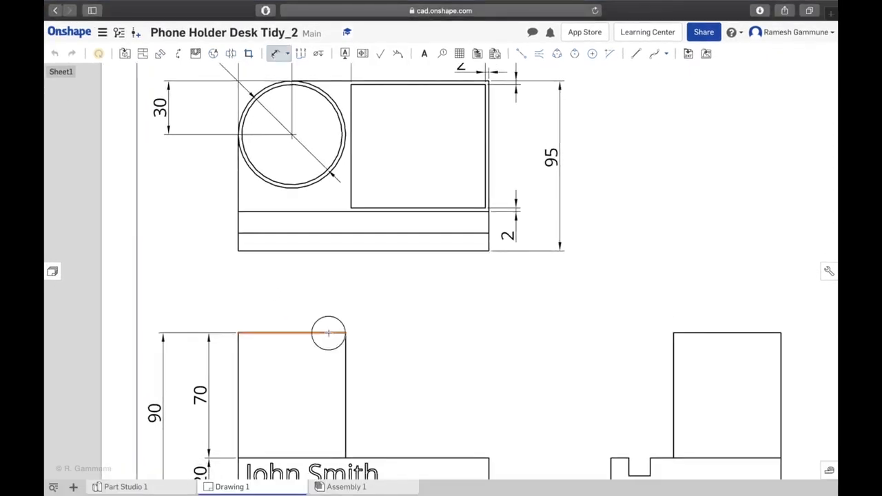
left_click(323, 333)
left_click(292, 310)
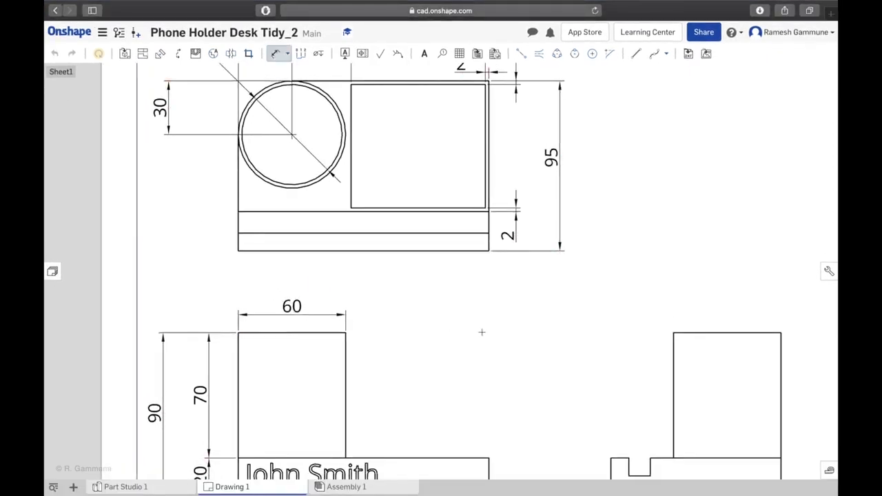
Dimension the width of the front lip and of the phone slot in the side view, lining up both values above the slot.
scroll(482, 336, "down", 3)
scroll(482, 336, "down", 2)
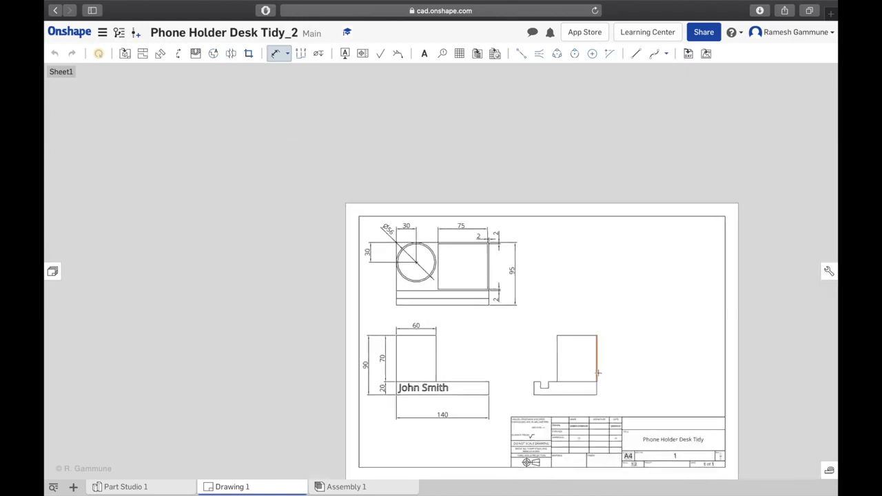
scroll(594, 372, "up", 3)
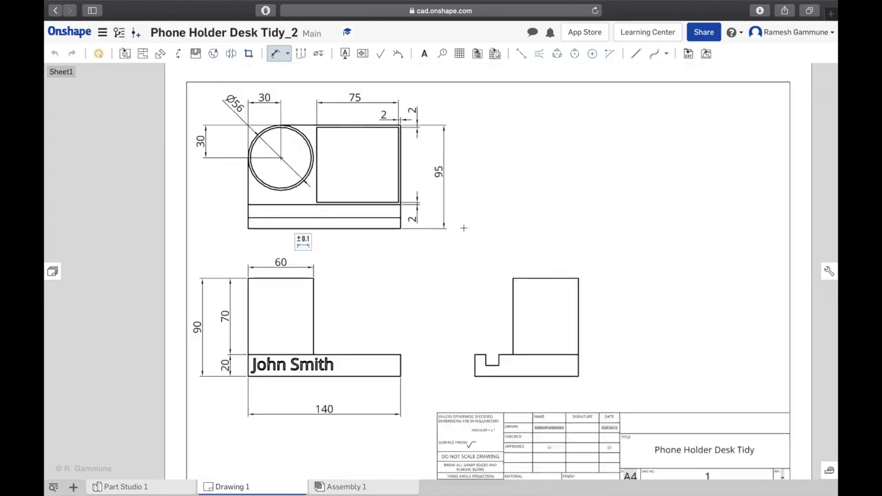
scroll(486, 365, "up", 5)
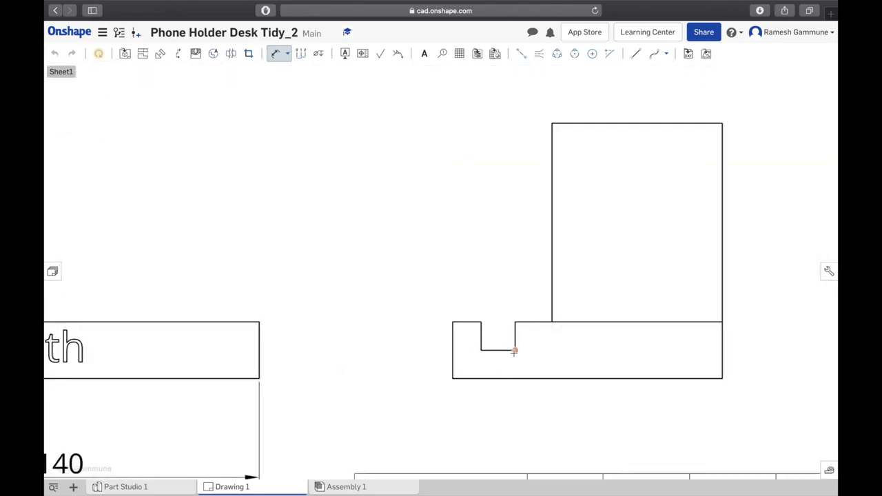
left_click(467, 313)
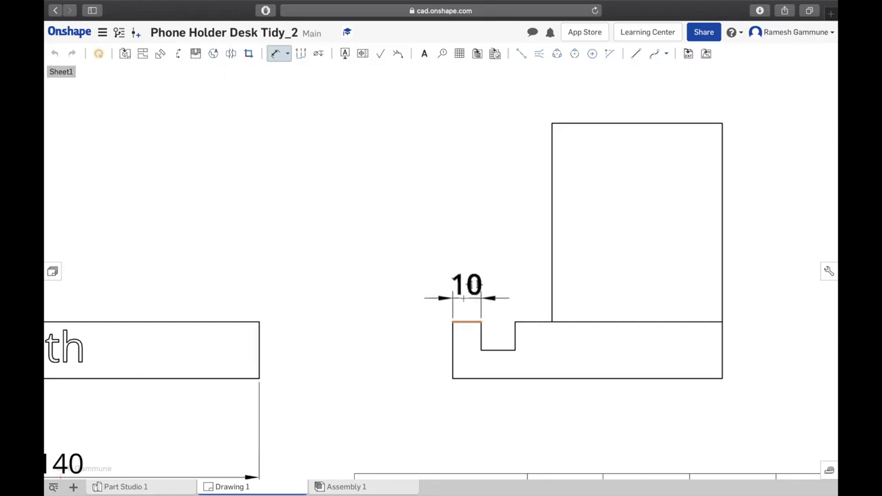
left_click(465, 297)
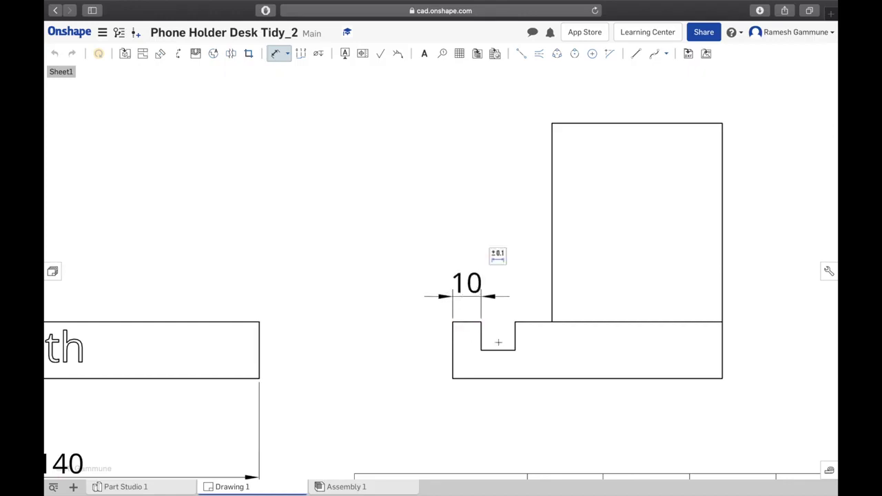
left_click(501, 350)
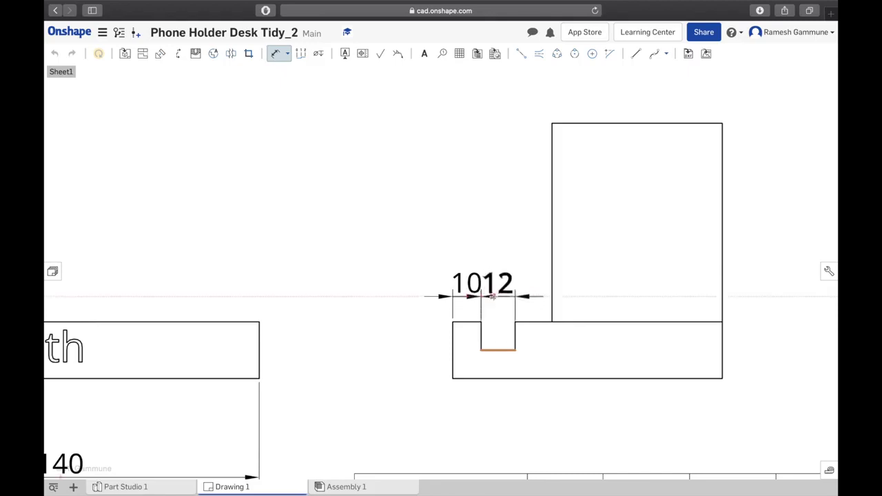
left_click(492, 296)
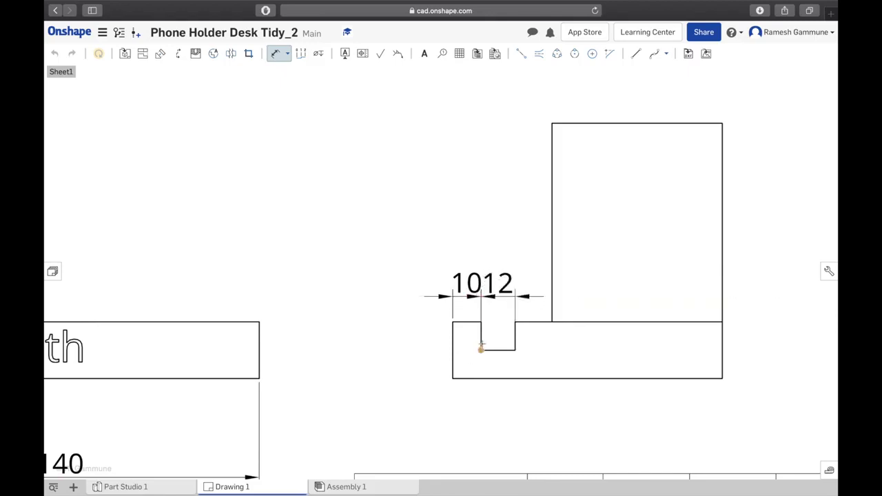
Dimension the depth of the phone slot, placing the value in front of the side view's lip, and finish dimensioning.
left_click(481, 336)
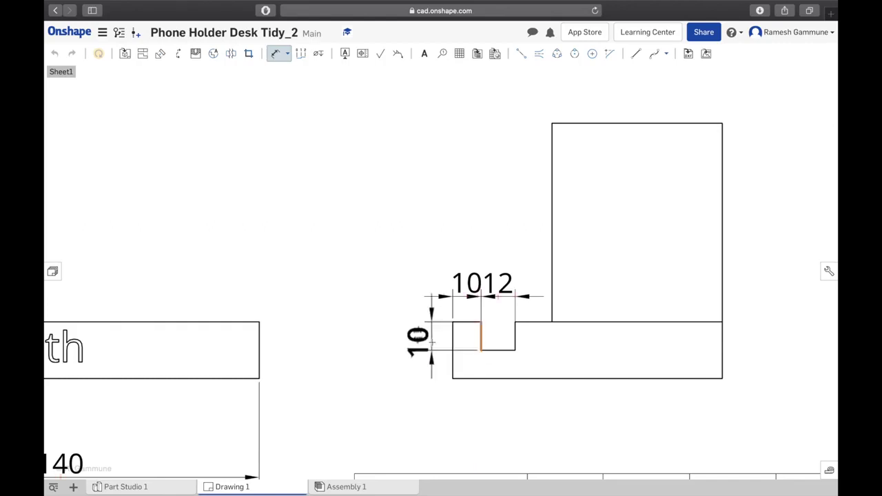
left_click(428, 342)
scroll(479, 368, "down", 5)
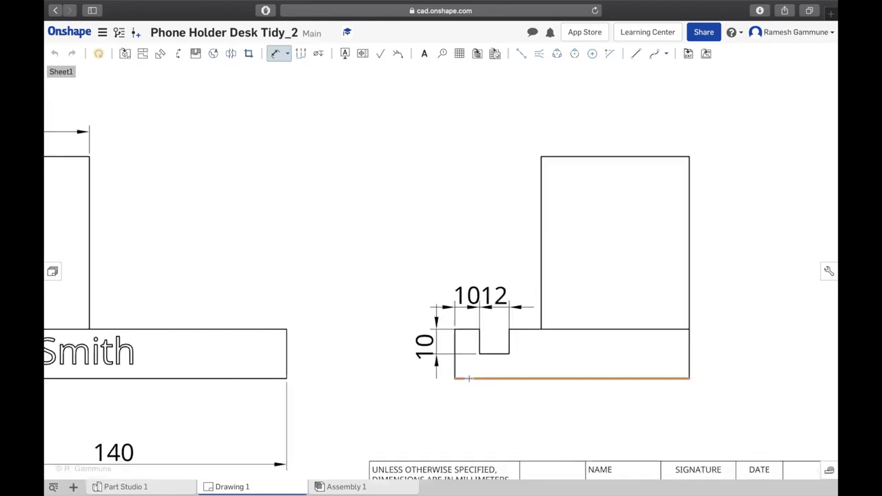
scroll(407, 344, "down", 3)
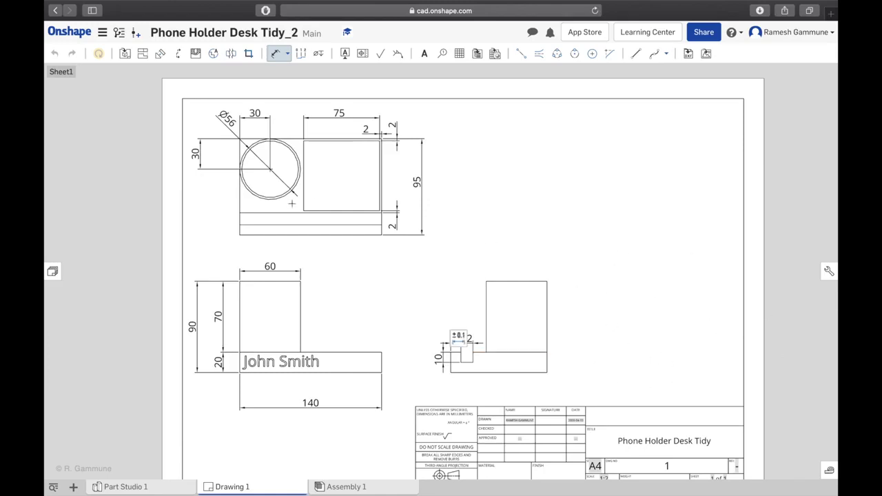
key("Escape")
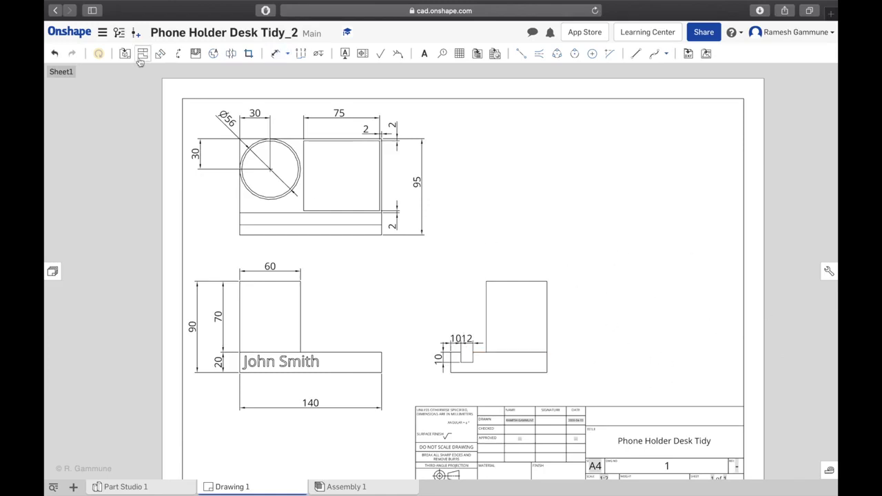
Create a vertical section view through the middle of the round holder in the side view and place it to the right of that view.
left_click(178, 54)
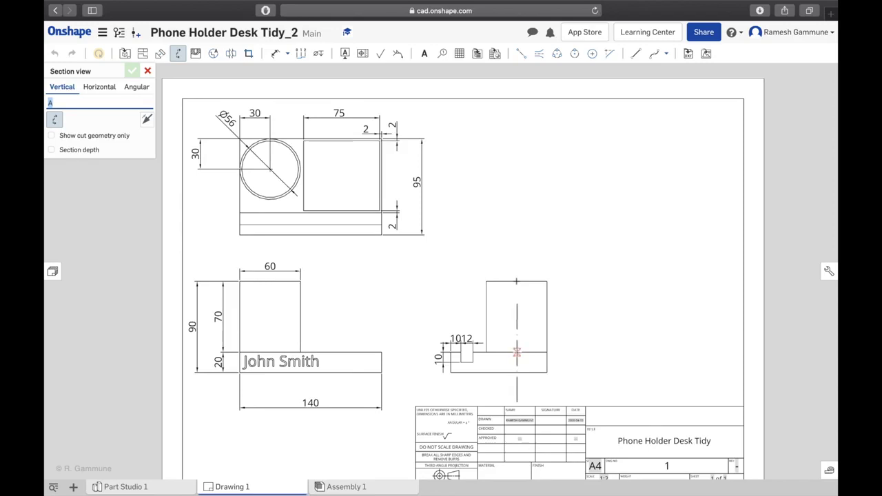
left_click(517, 353)
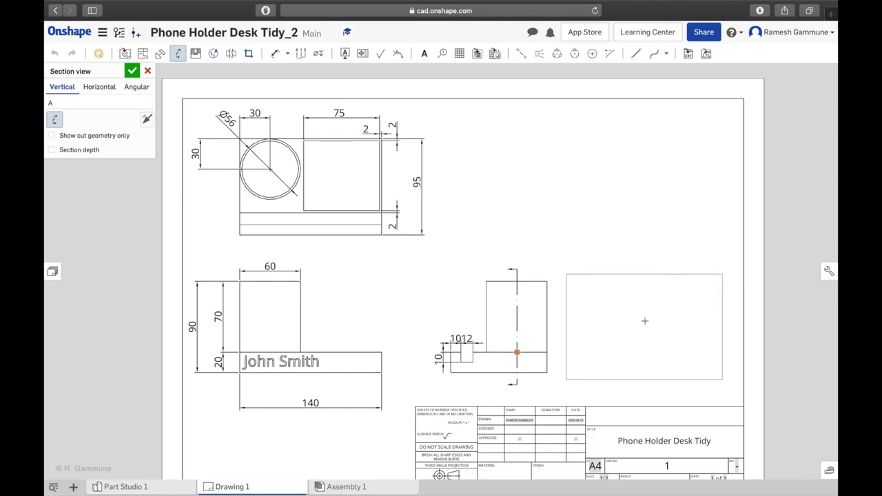
left_click(645, 321)
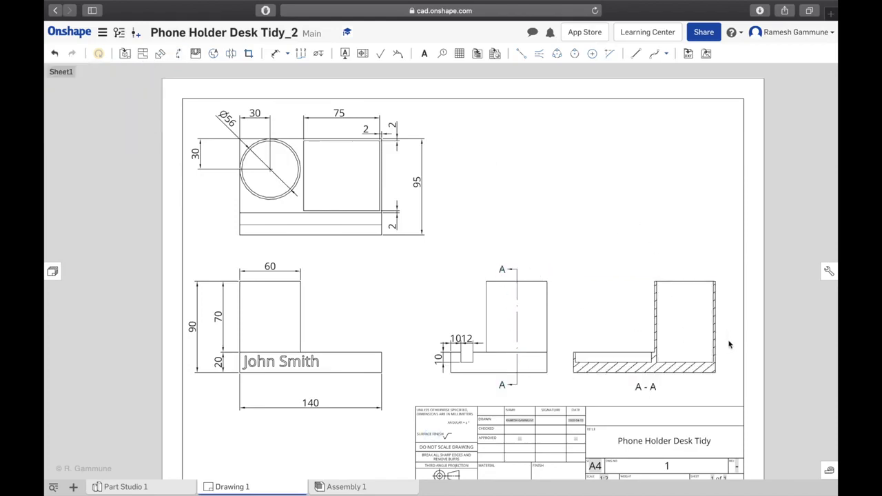
Dimension the inner depths of the round holder and of the rectangular compartment in the section view, with each value outside the outline.
scroll(730, 345, "up", 4)
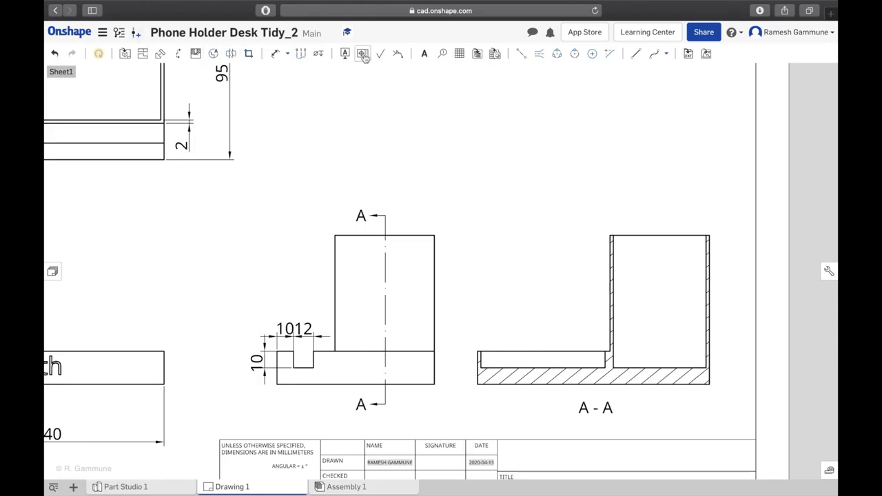
left_click(276, 54)
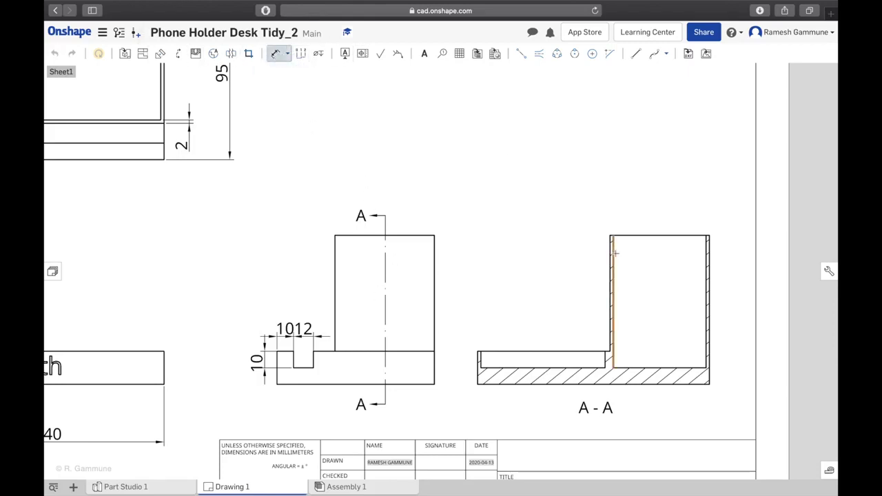
left_click(709, 253)
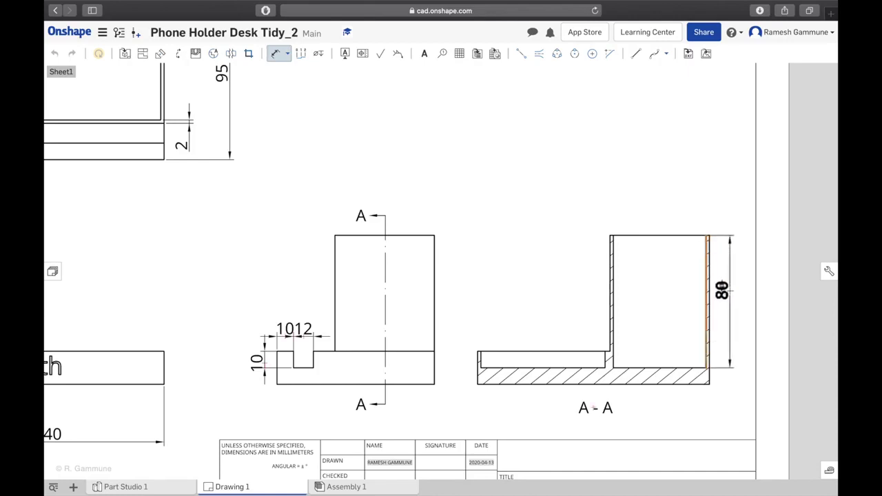
left_click(737, 291)
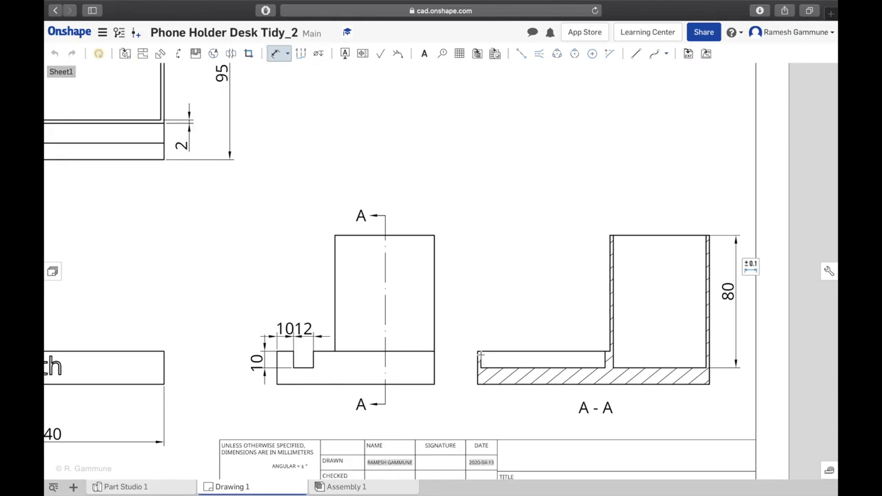
scroll(481, 358, "up", 3)
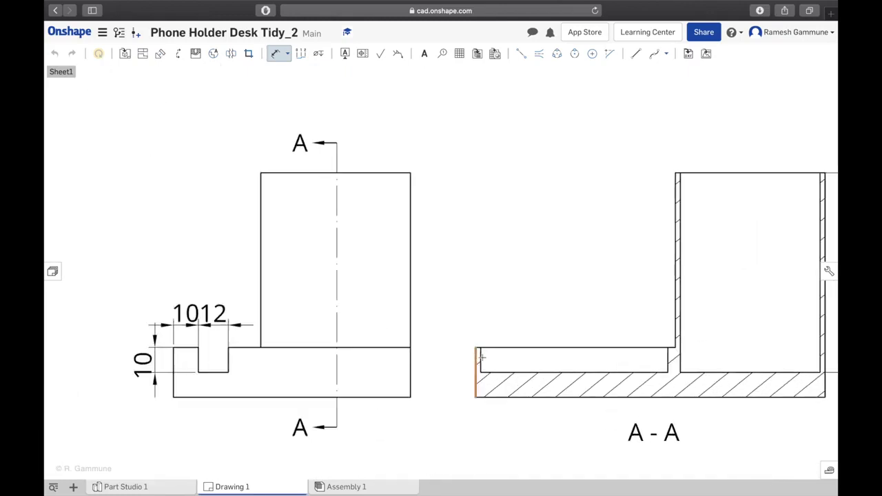
left_click(479, 359)
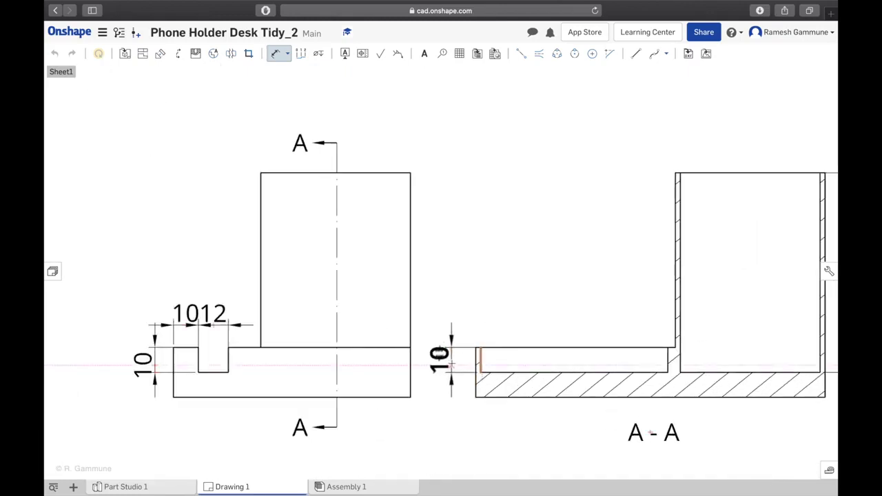
left_click(441, 355)
scroll(465, 357, "down", 5)
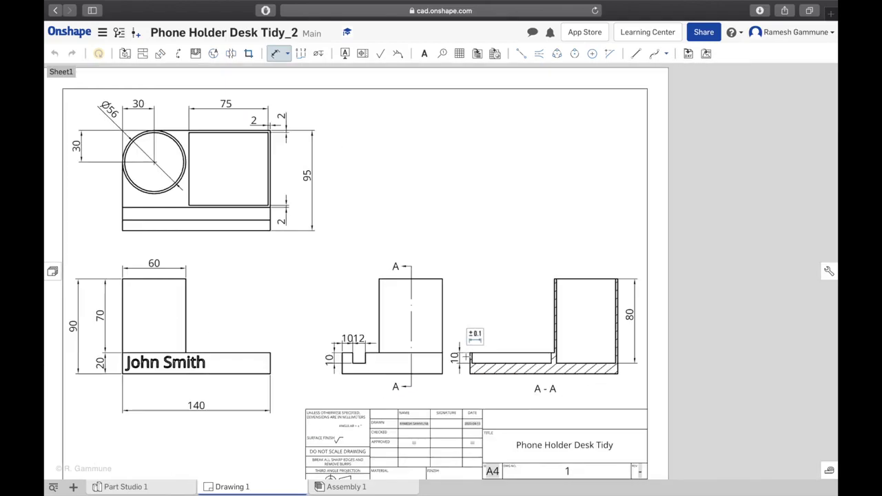
left_click(276, 53)
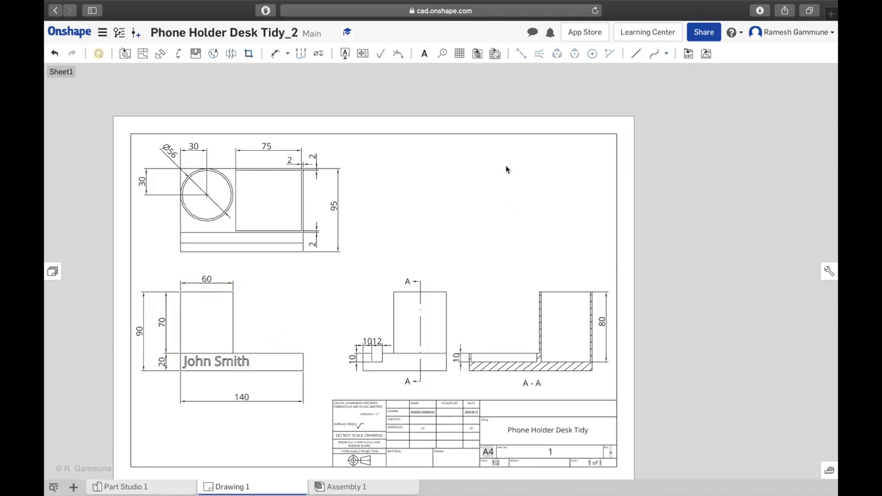
Project an isometric view from the front view into the sheet's empty upper right area and shift it slightly down and right.
left_click(144, 55)
left_click(244, 320)
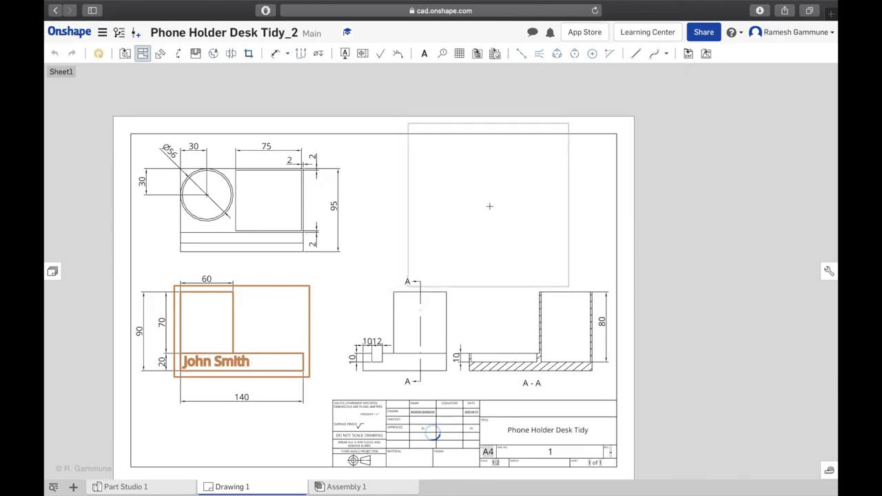
left_click(495, 209)
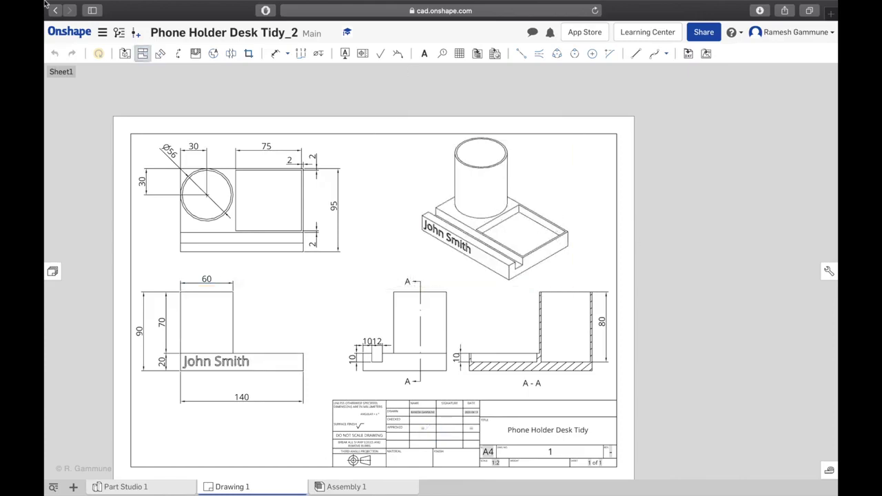
left_click(143, 54)
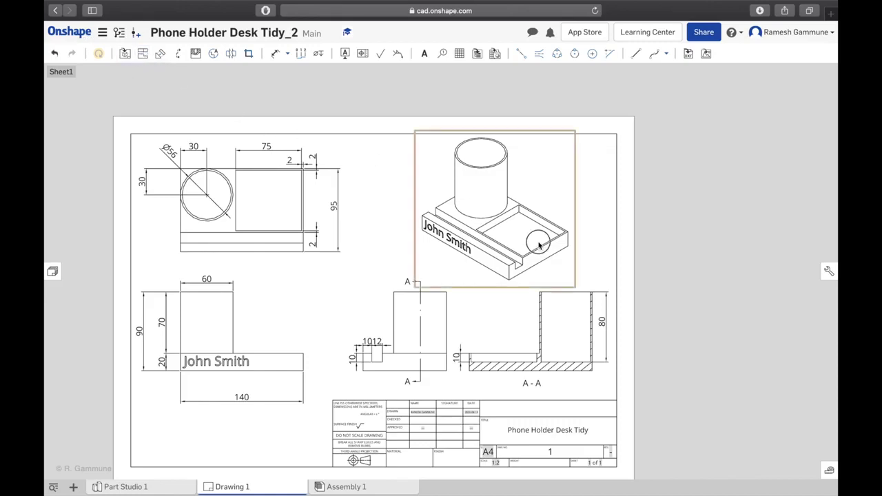
left_click_drag(537, 246, 544, 247)
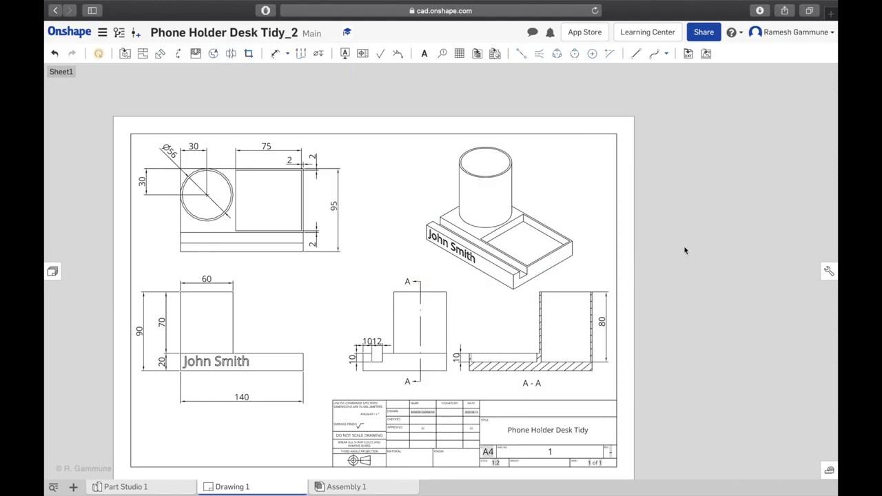
Export the drawing as a black and white PDF named Desk Tidy Drawing, with normal text and the Download option.
scroll(653, 323, "down", 3)
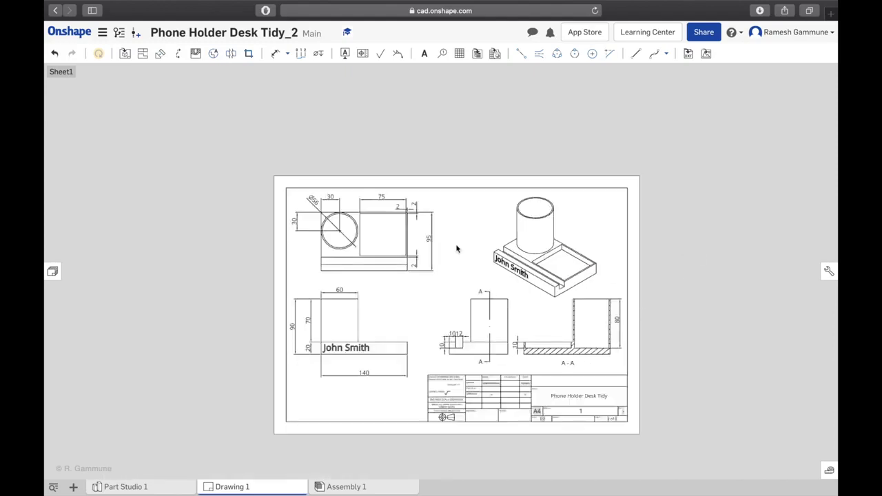
scroll(431, 358, "up", 2)
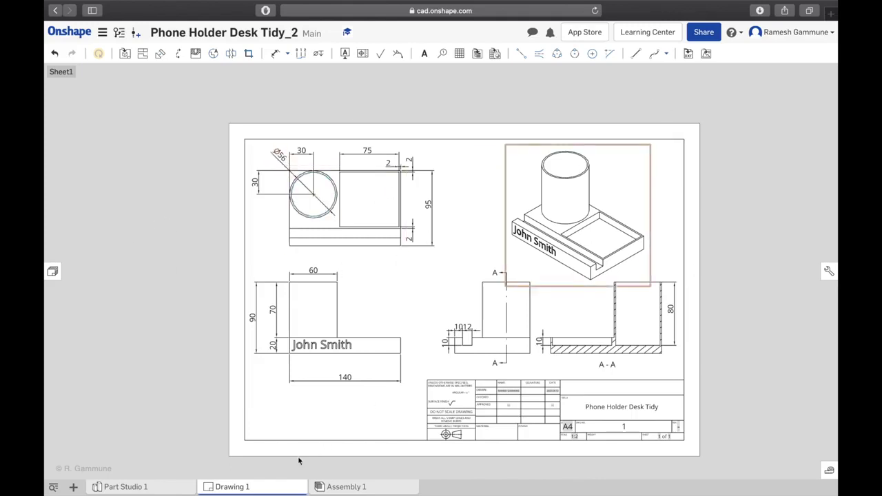
right_click(257, 488)
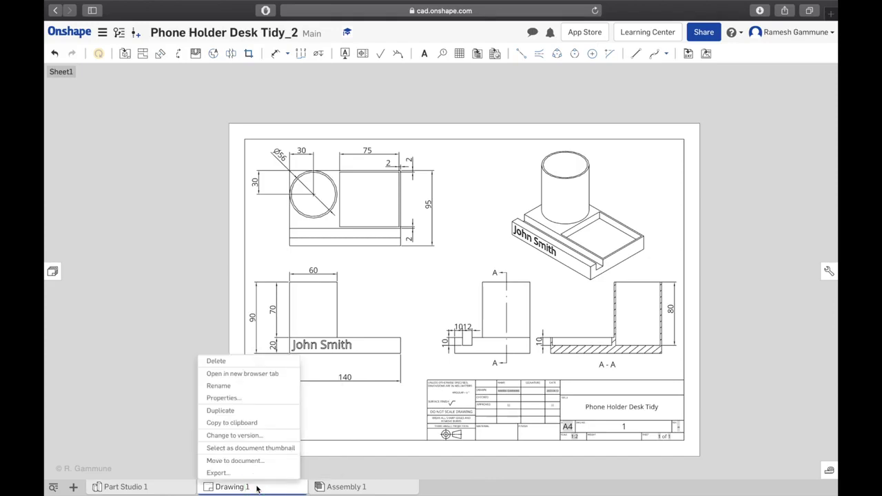
left_click(252, 474)
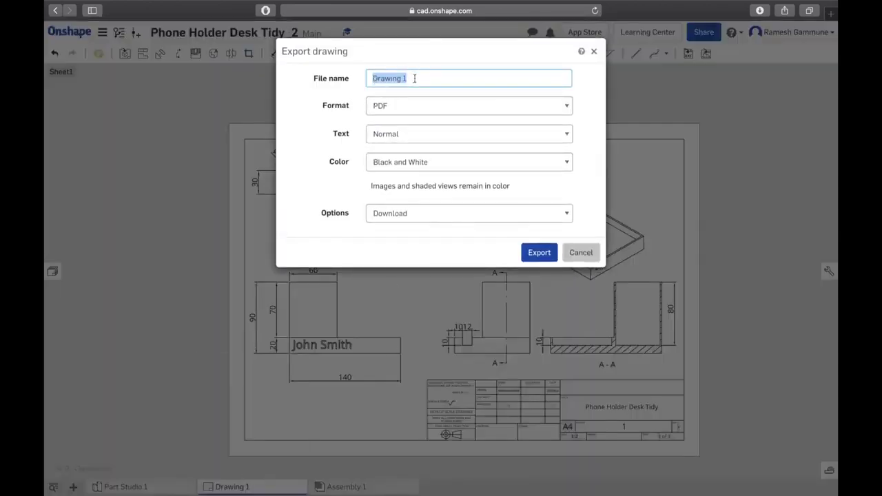
type("Desk Tidy Drawing")
left_click(419, 104)
left_click(419, 104)
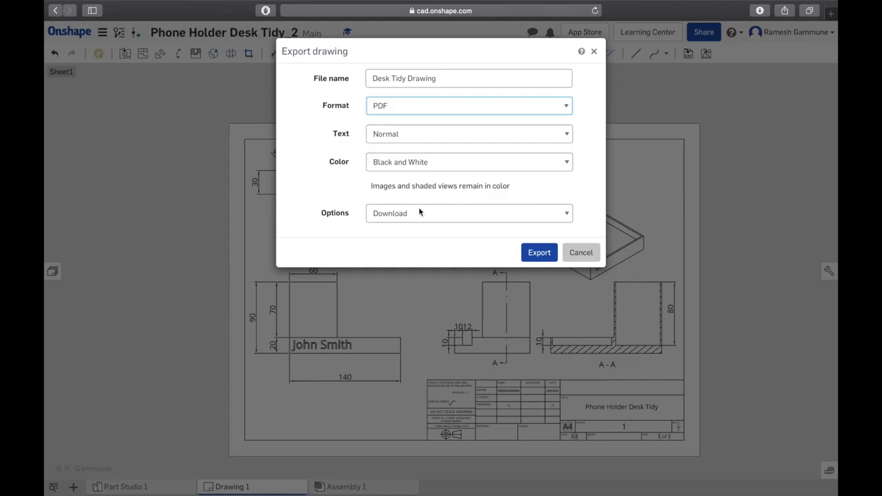
left_click(540, 253)
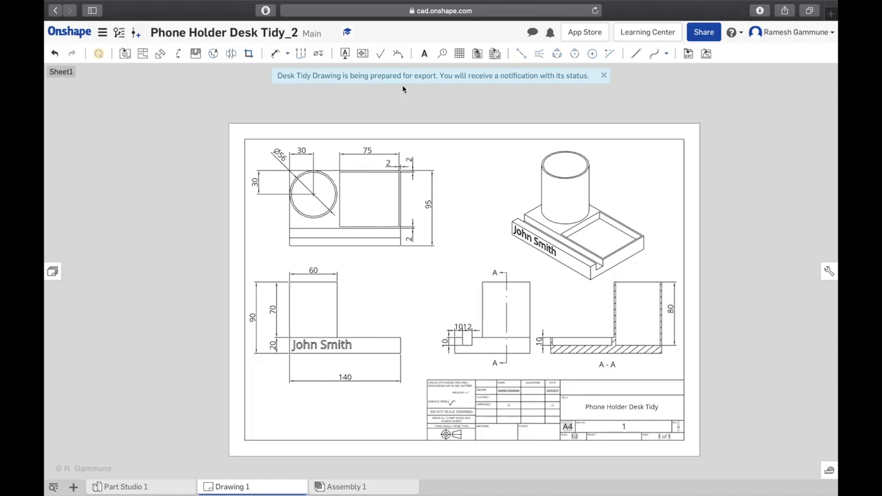
Check the export notification for Drawing 1 to see the PDF export's status, and close the notifications.
left_click(550, 33)
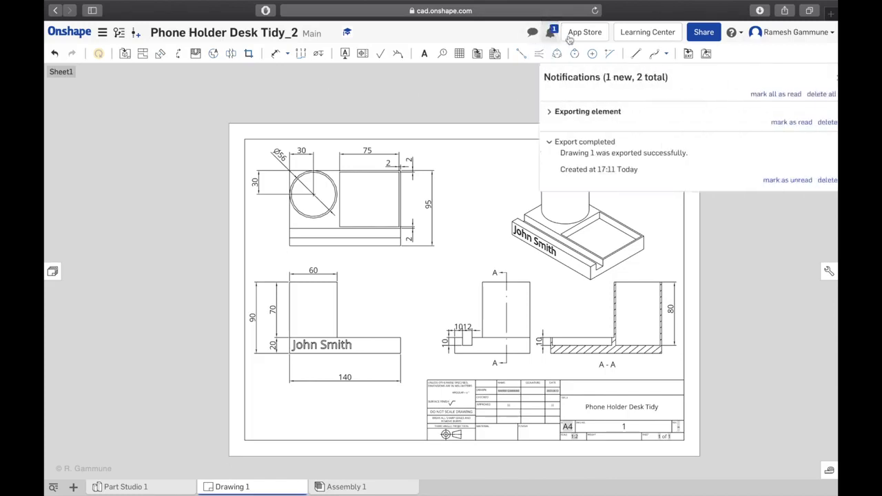
left_click(541, 143)
left_click(539, 113)
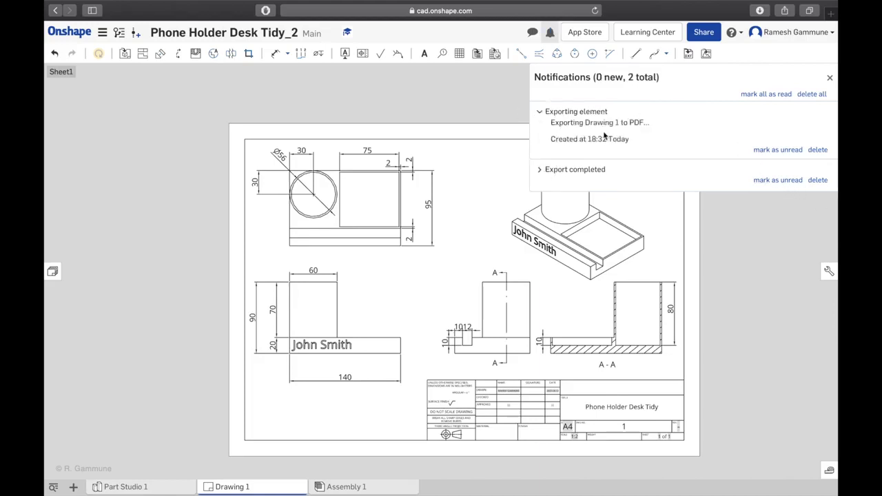
left_click(830, 79)
Switch to Preview, examine the exported Desk Tidy Drawing PDF down to its title block, and return to the Onshape drawing in Safari.
key("ctrl+Left")
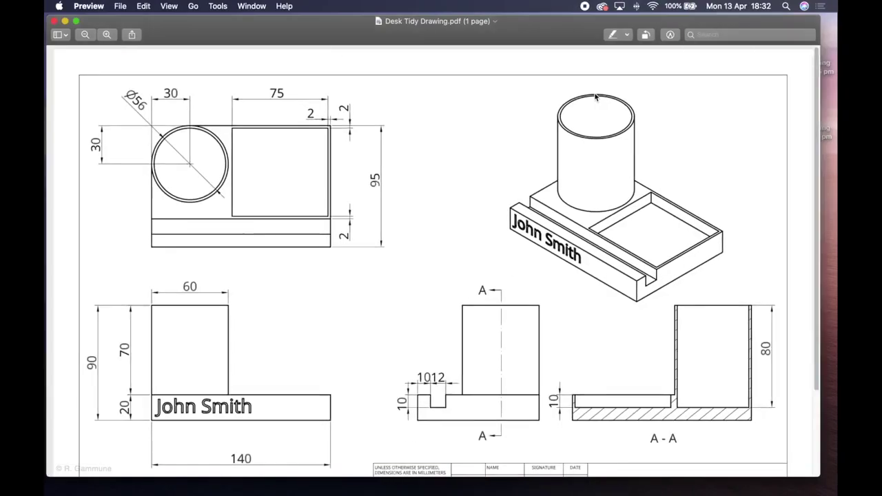
key("ctrl+Up")
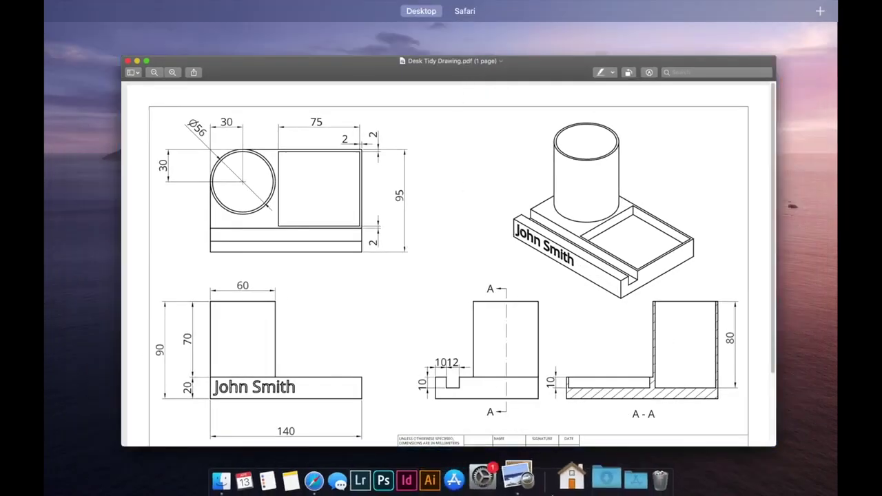
left_click(332, 182)
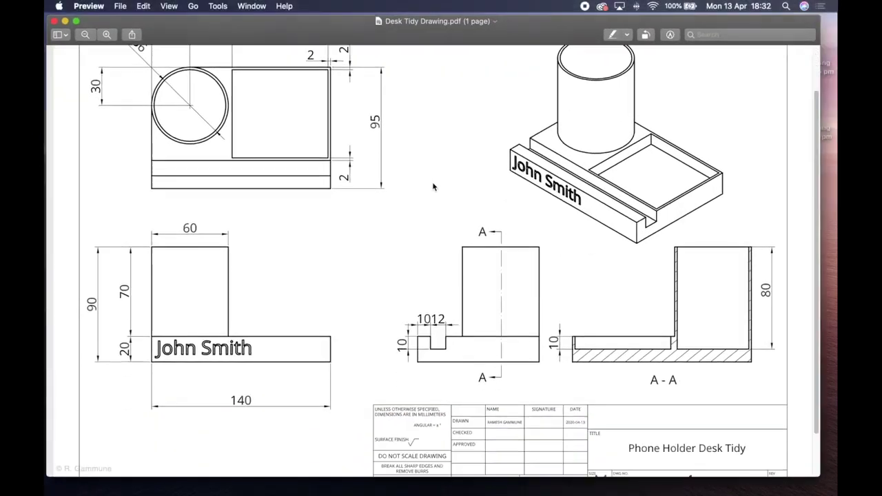
scroll(434, 187, "down", 3)
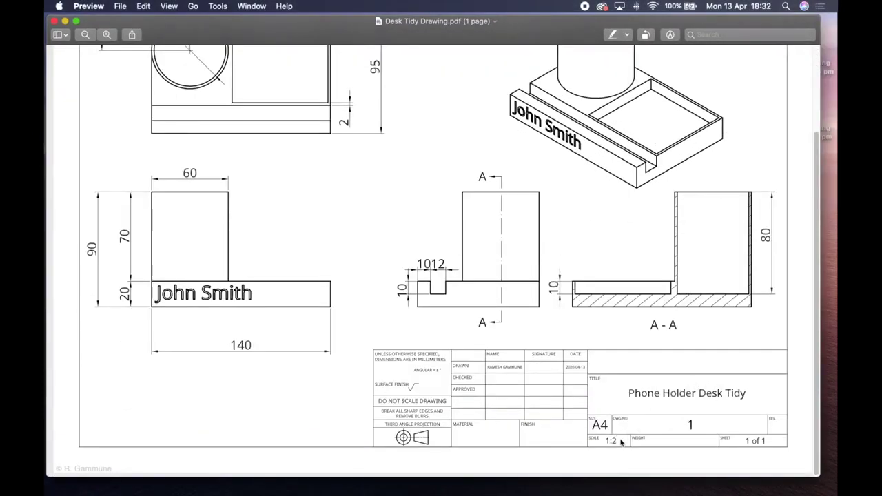
scroll(618, 449, "up", 5)
key("ctrl+Up")
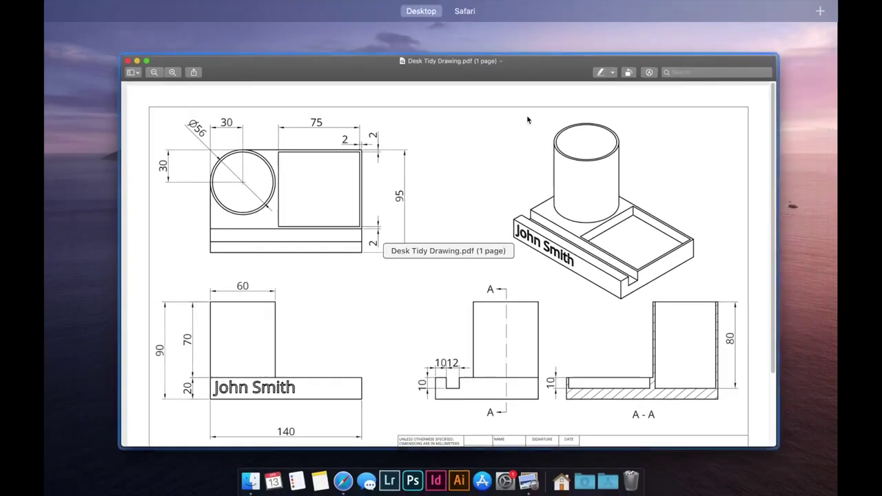
left_click(477, 29)
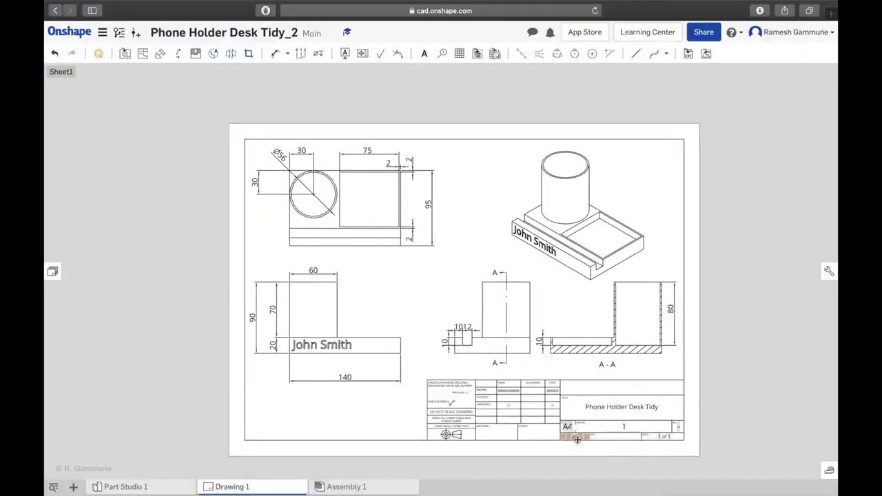